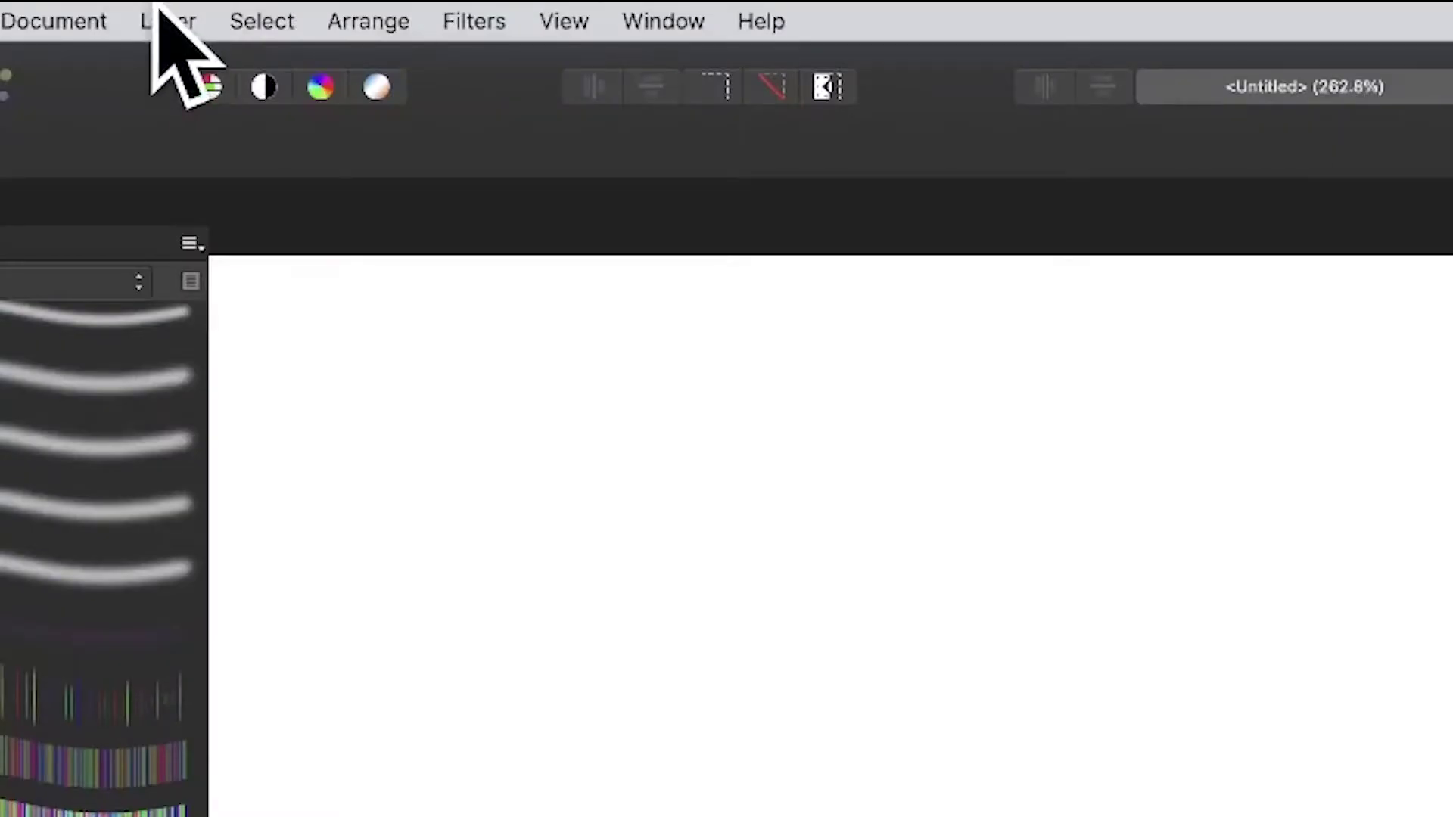
Step: Create a new pattern layer 500 px wide and 500 px high
click(160, 14)
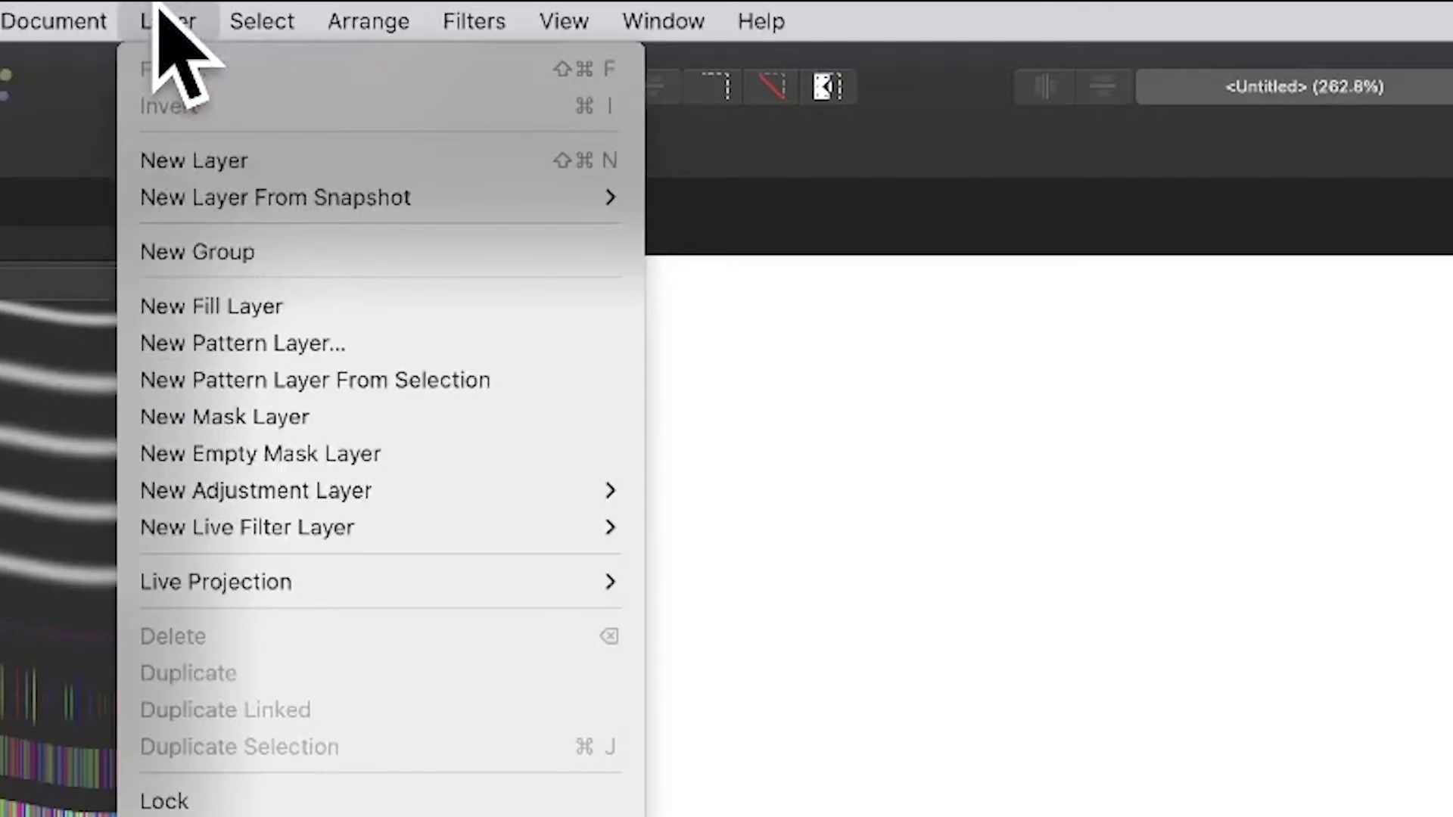
click(181, 353)
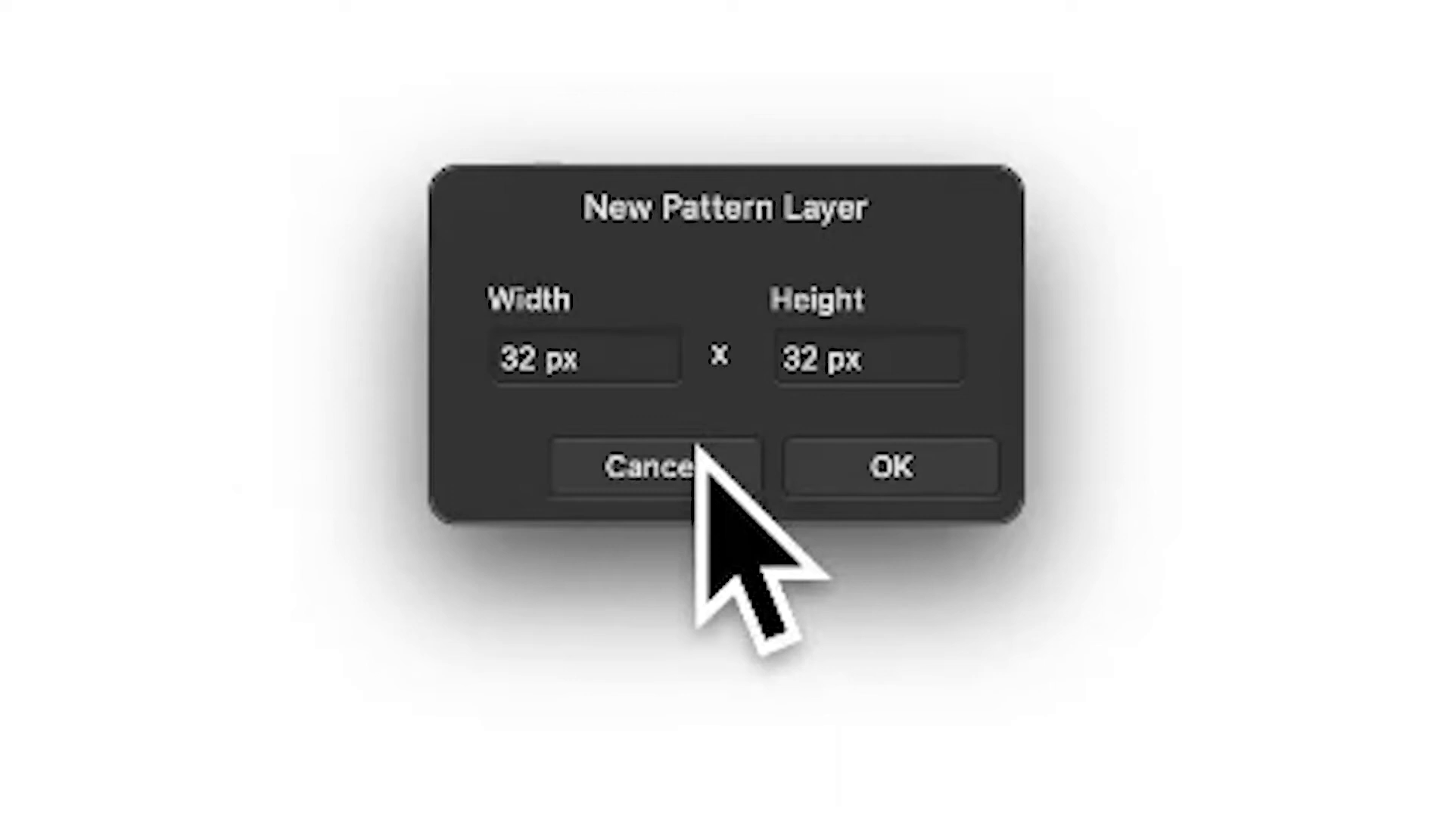
drag(590, 359, 401, 326)
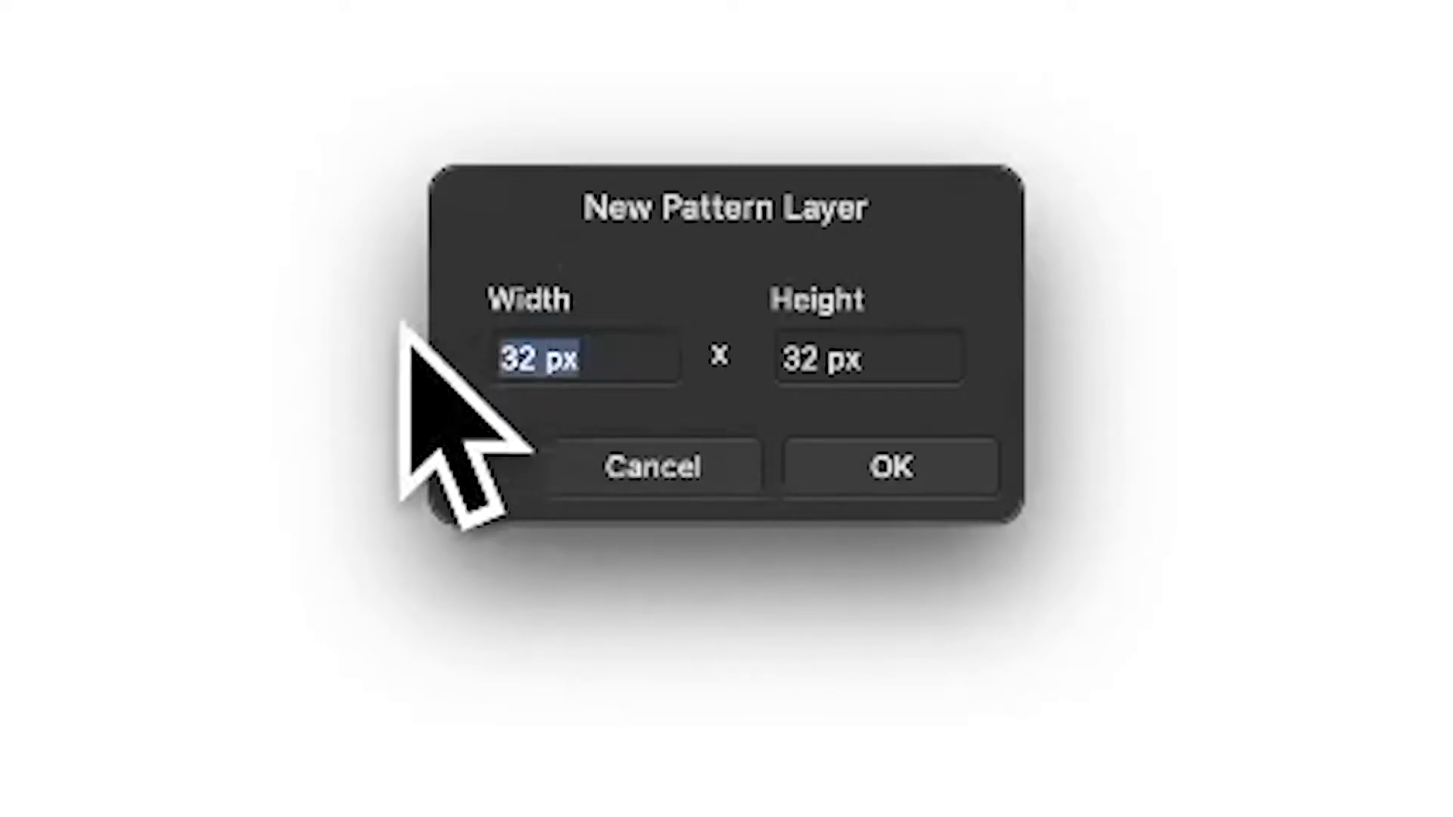
text(500)
key(Tab)
text(500)
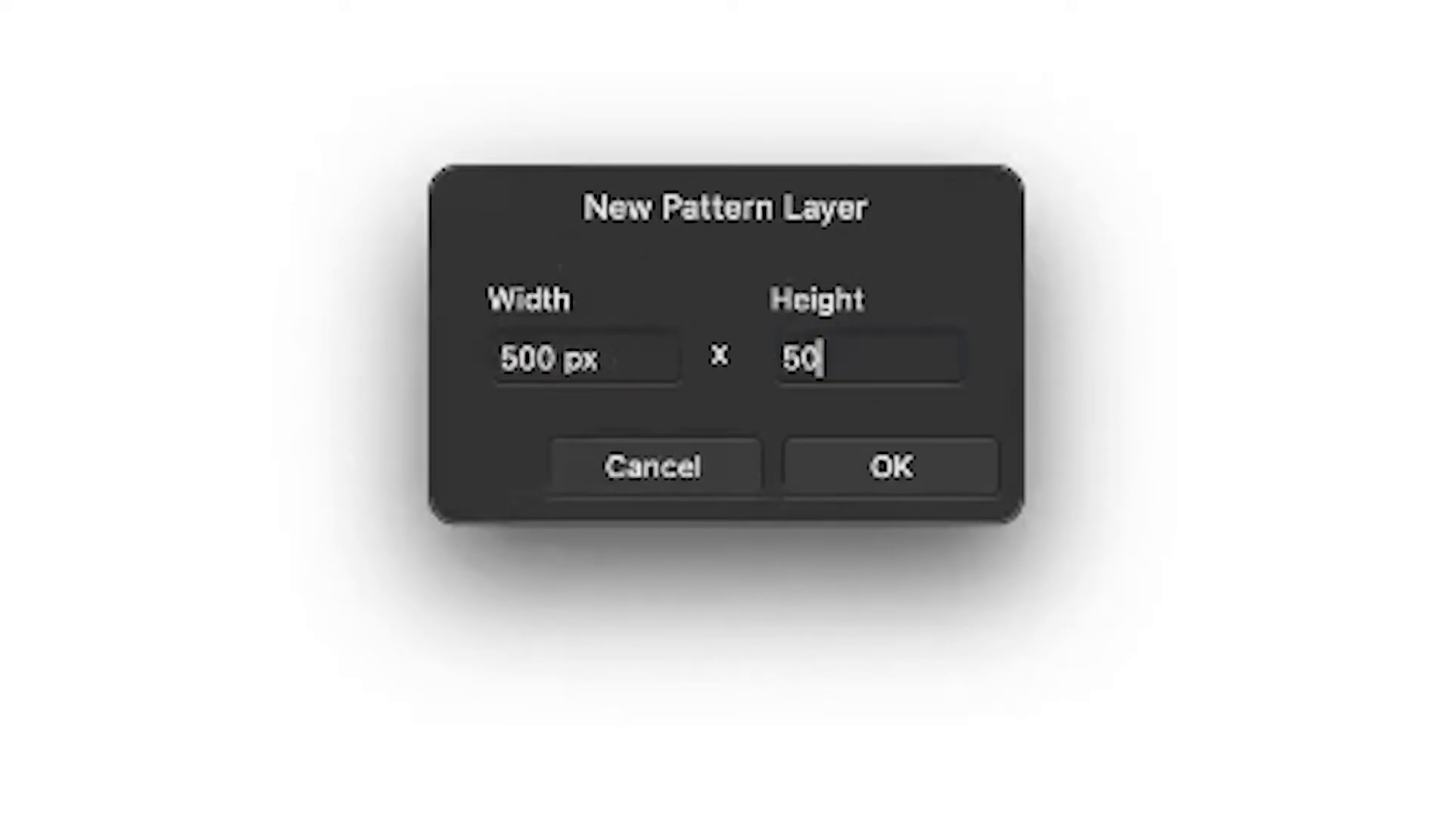
key(Tab)
click(883, 465)
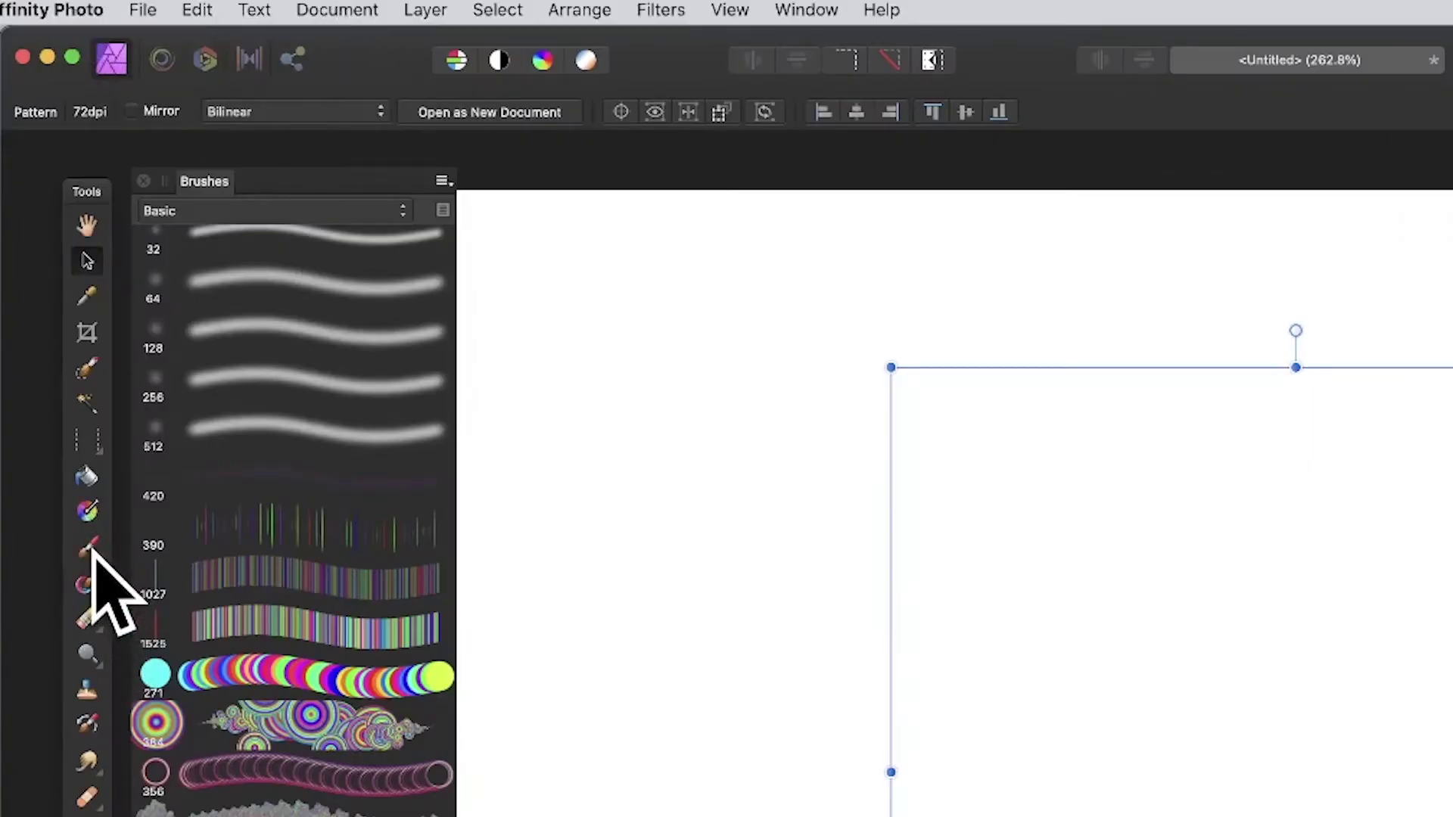
Step: Paint across the pattern layer with the 384 rainbow concentric-circle brush in Normal blend mode, undoing an unwanted stroke
click(89, 548)
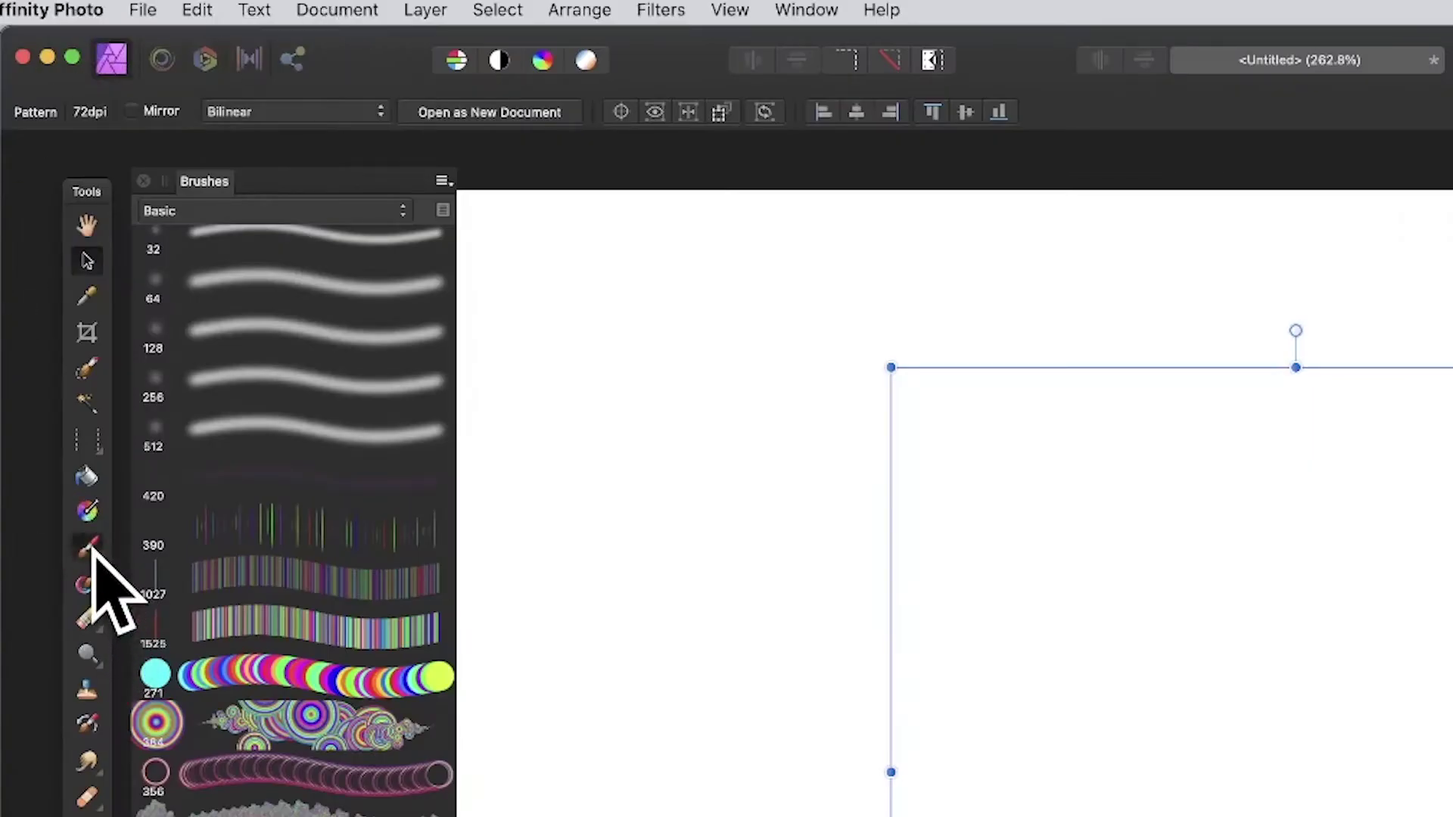
click(237, 556)
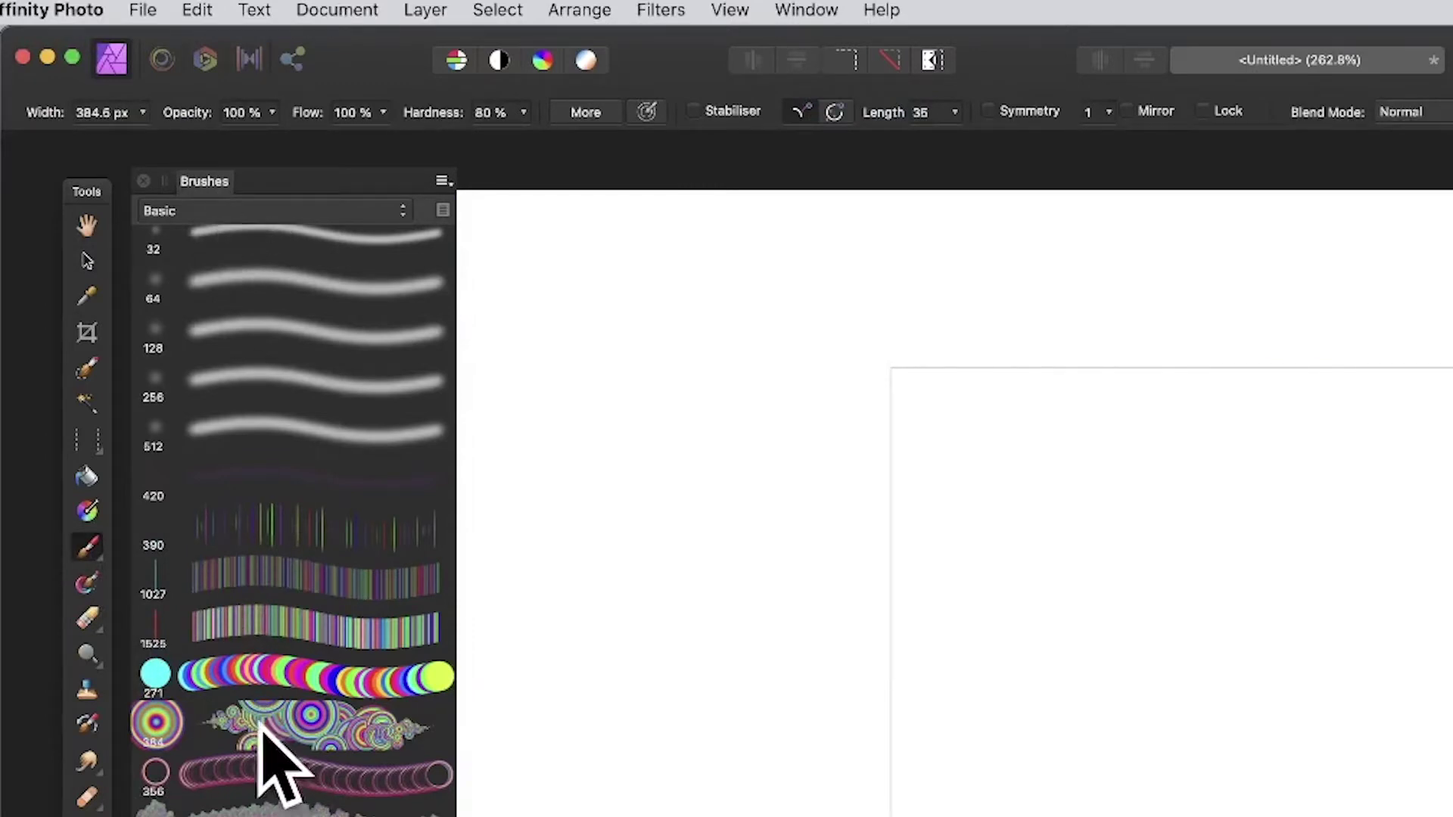
click(203, 719)
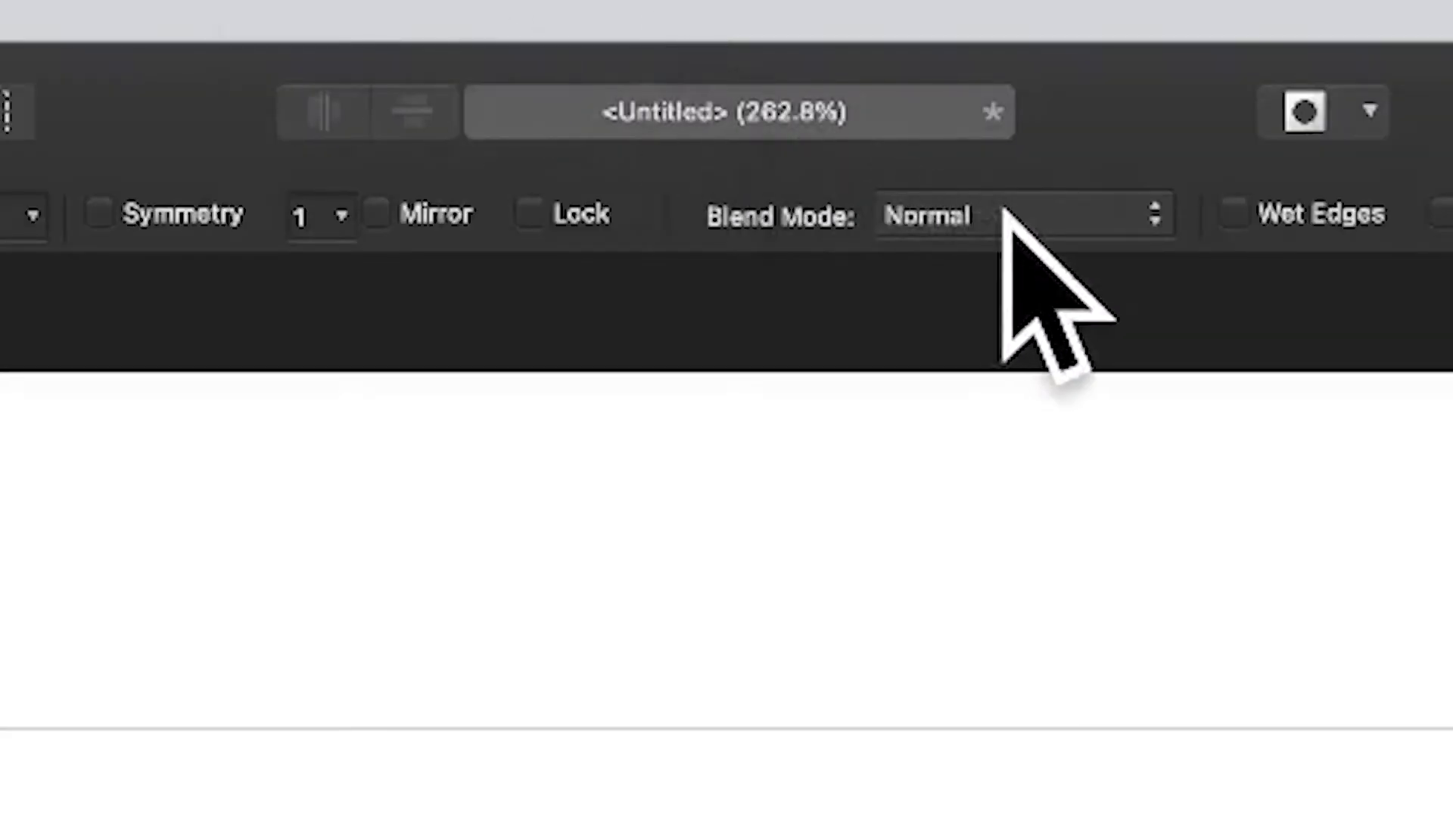
mouse_move(578, 249)
mouse_down()
mouse_move(872, 285)
mouse_move(618, 264)
mouse_move(547, 409)
mouse_move(776, 372)
mouse_move(653, 262)
mouse_move(616, 274)
mouse_move(610, 309)
mouse_move(780, 305)
mouse_move(657, 260)
mouse_move(686, 320)
mouse_move(704, 363)
mouse_up()
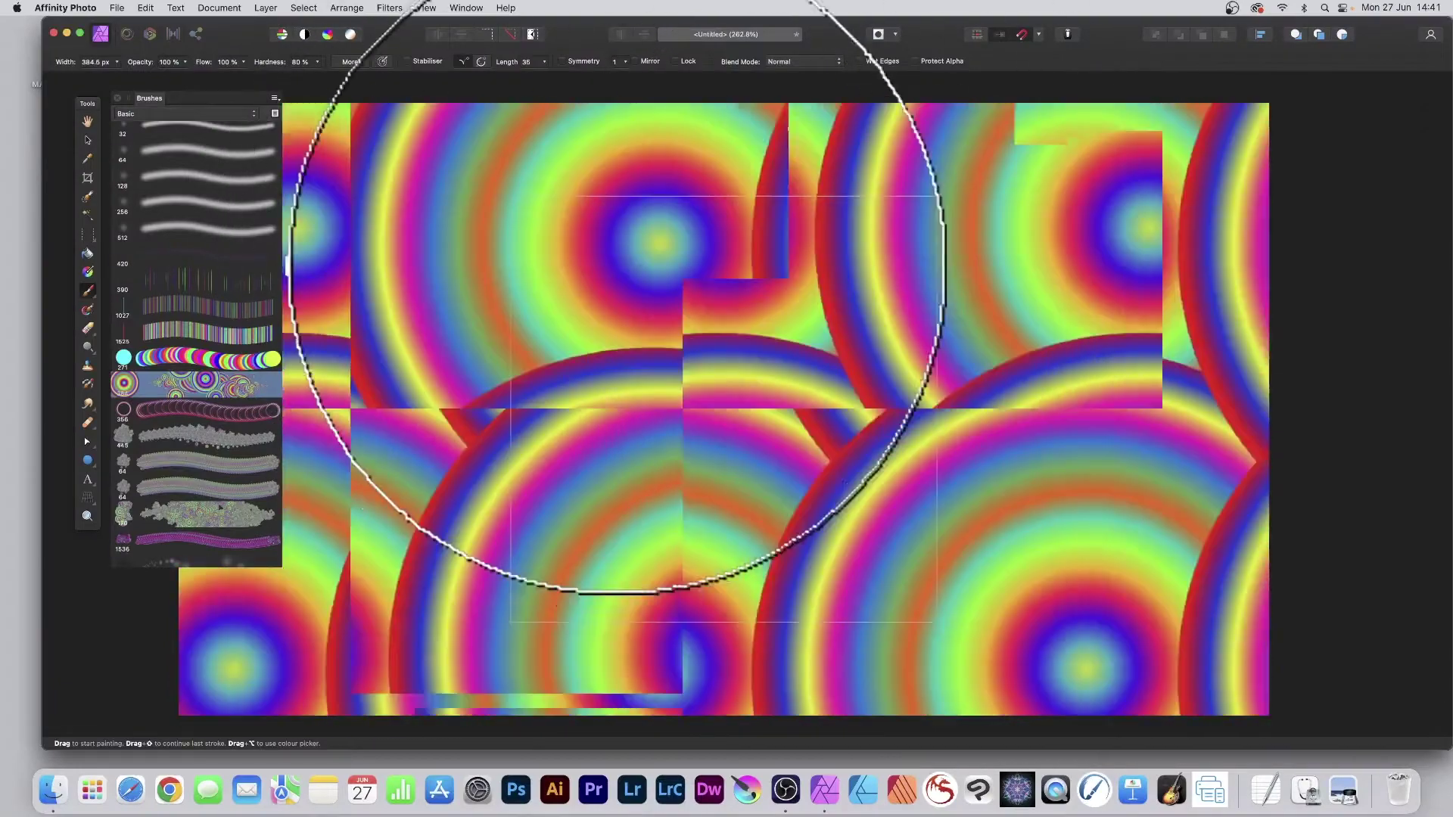
key(super+z)
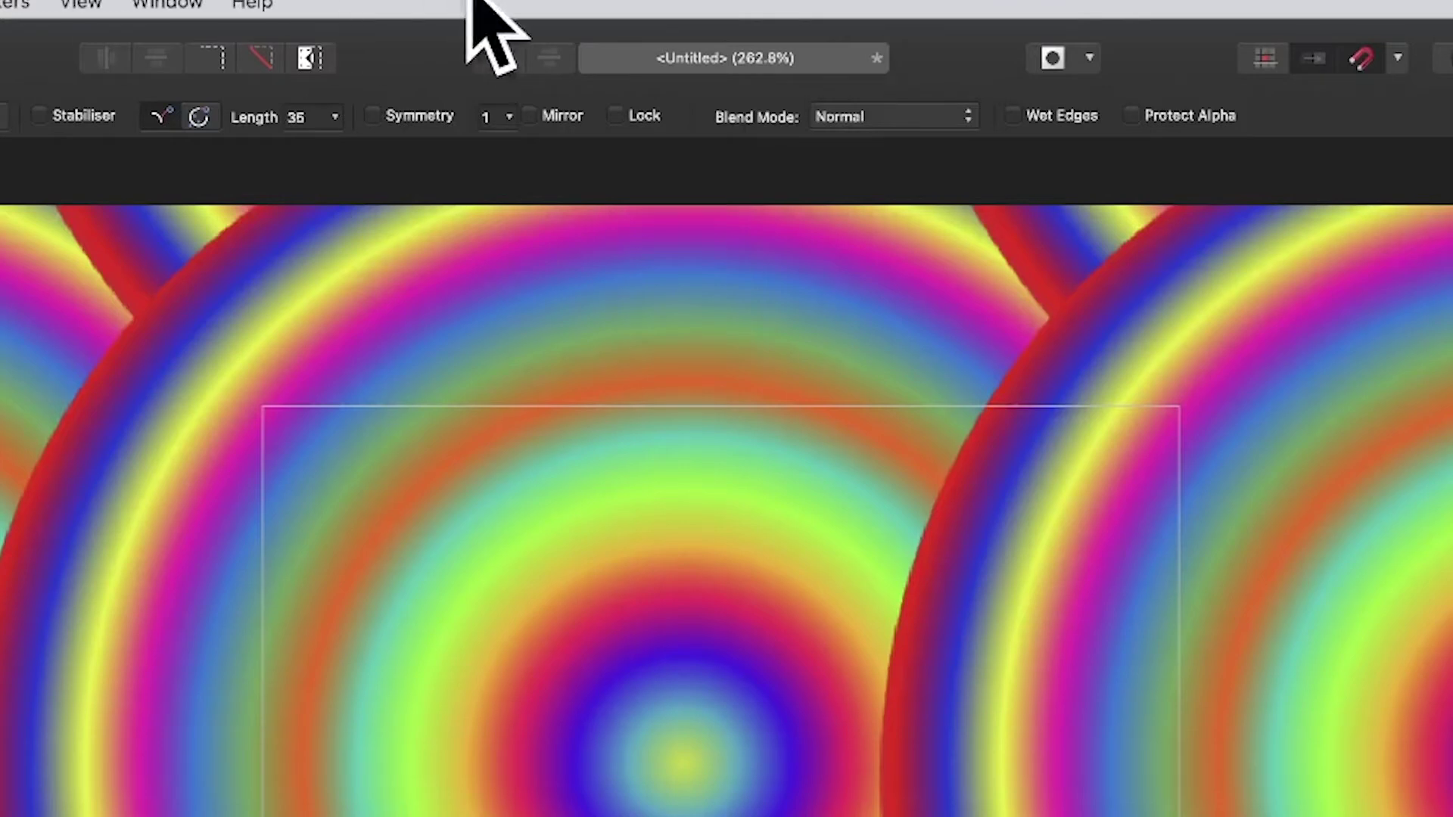
Step: Set the brush's blend mode to Difference and paint strokes over the repeating circles
click(897, 115)
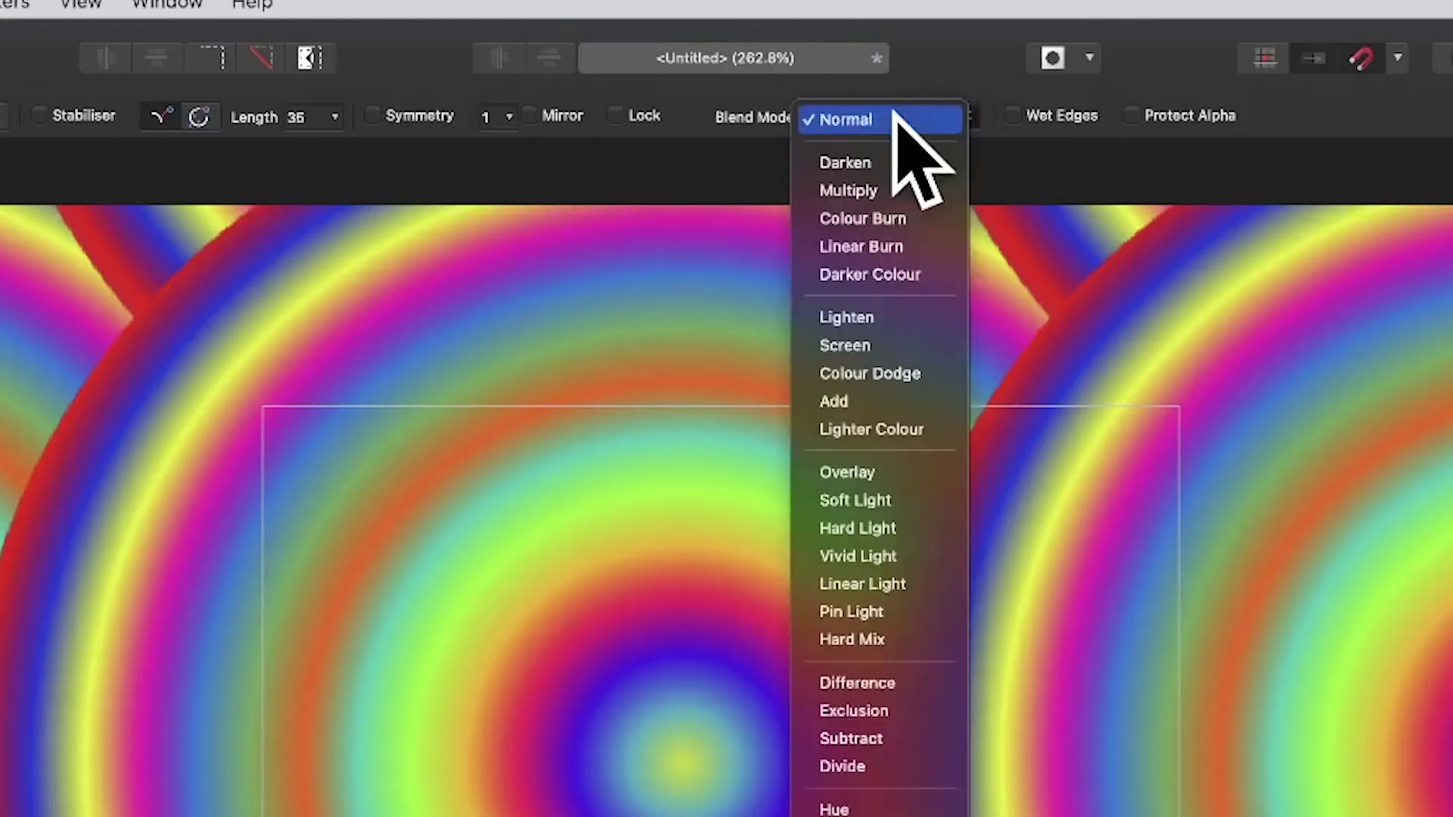
click(861, 681)
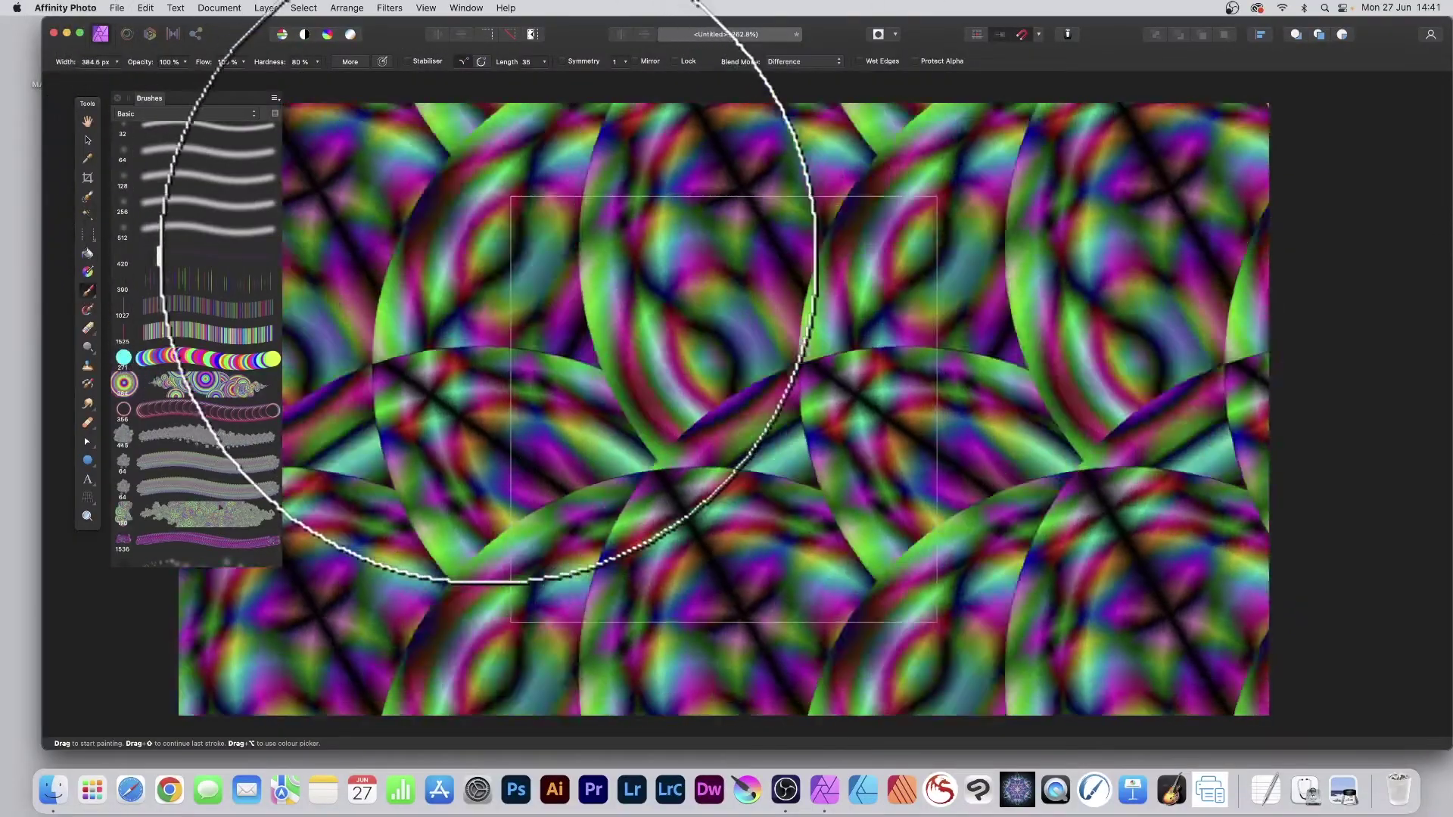
mouse_move(488, 255)
mouse_down()
mouse_move(479, 440)
mouse_move(693, 442)
mouse_move(782, 370)
mouse_move(685, 191)
mouse_move(576, 241)
mouse_move(556, 443)
mouse_up()
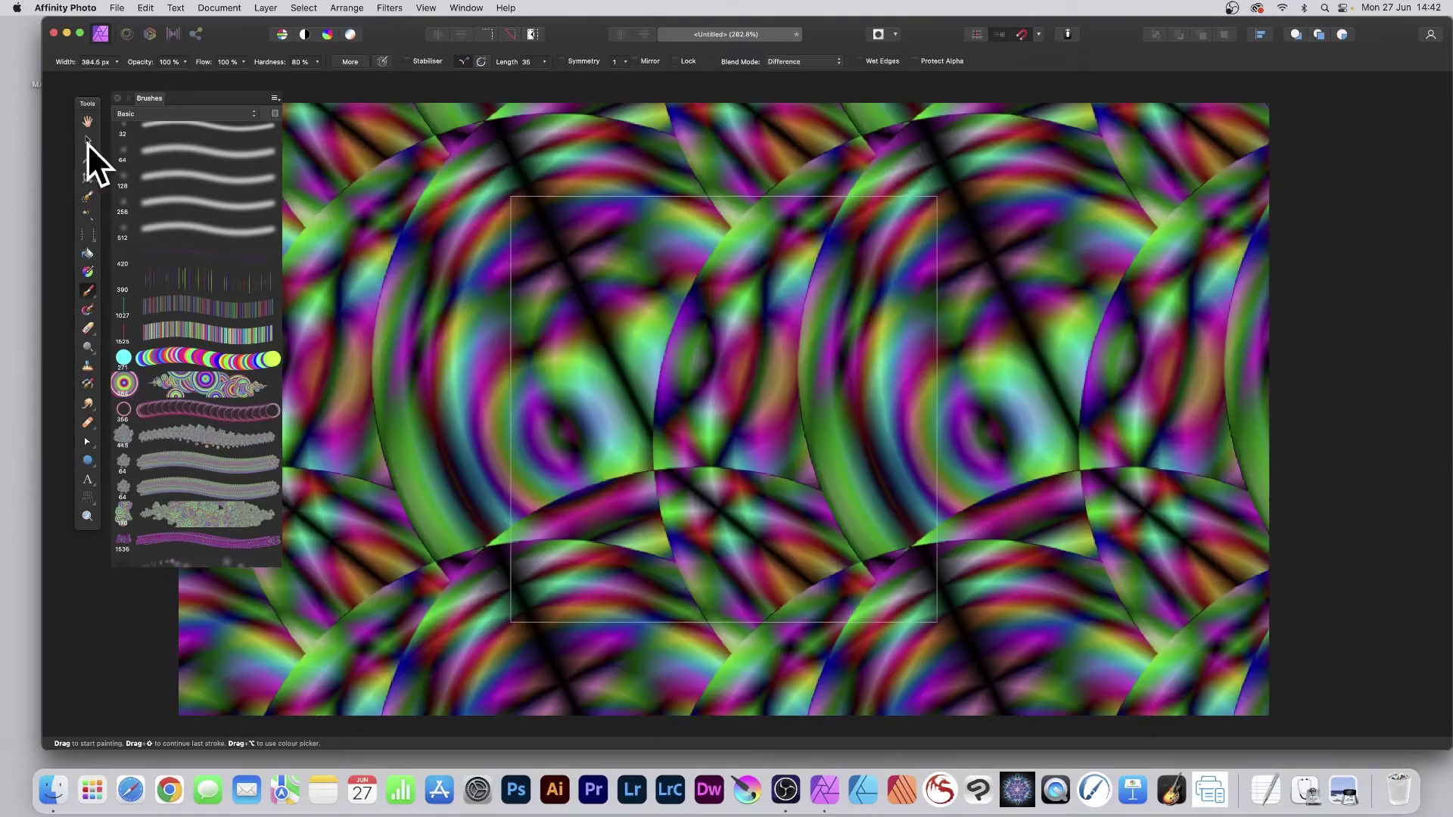
Step: Scale the pattern tile down slightly from its upper-left corner and rotate it clockwise so the repeats run diagonally
click(87, 139)
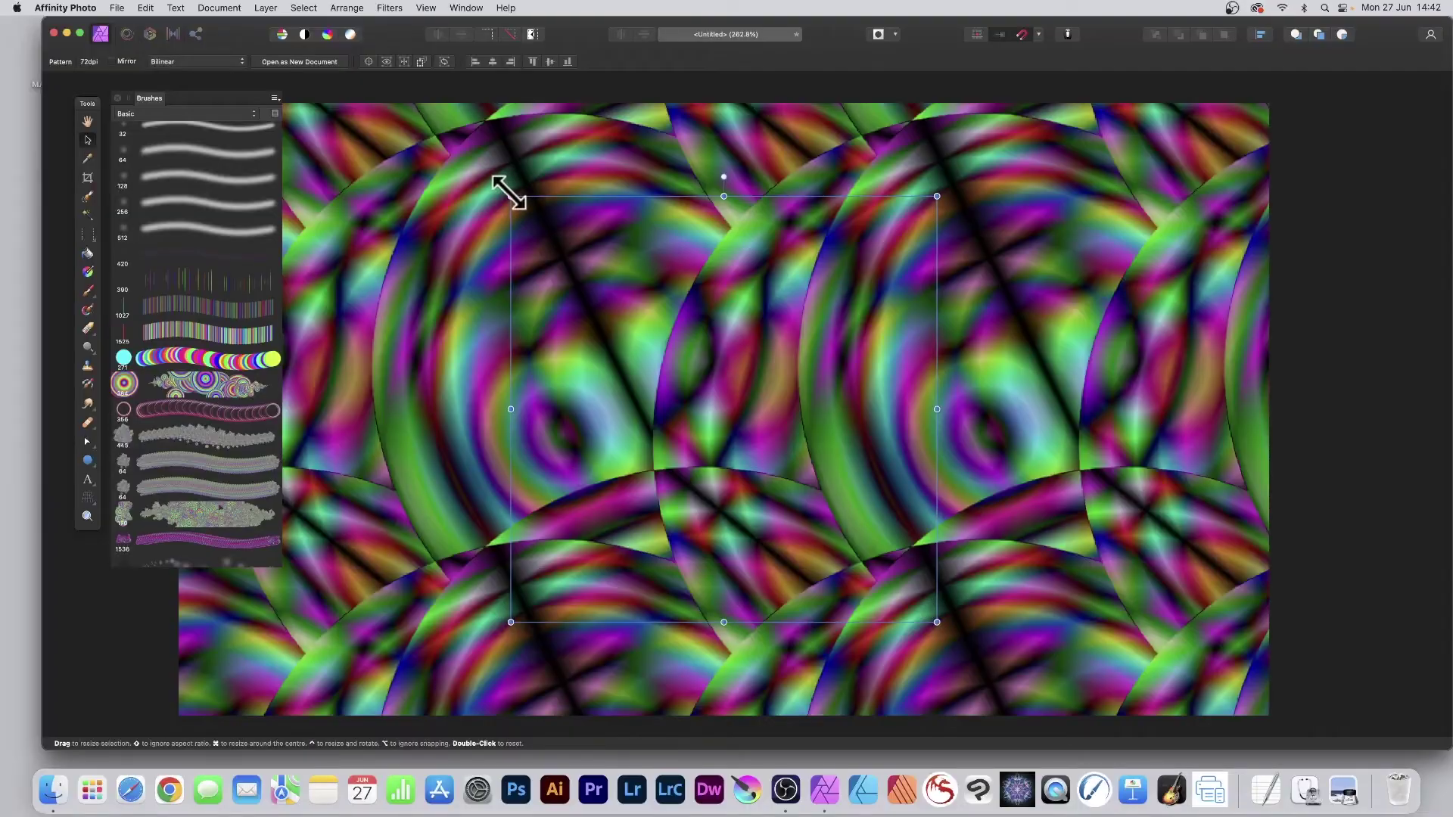
mouse_move(511, 196)
mouse_down()
mouse_move(502, 170)
mouse_move(520, 206)
mouse_up()
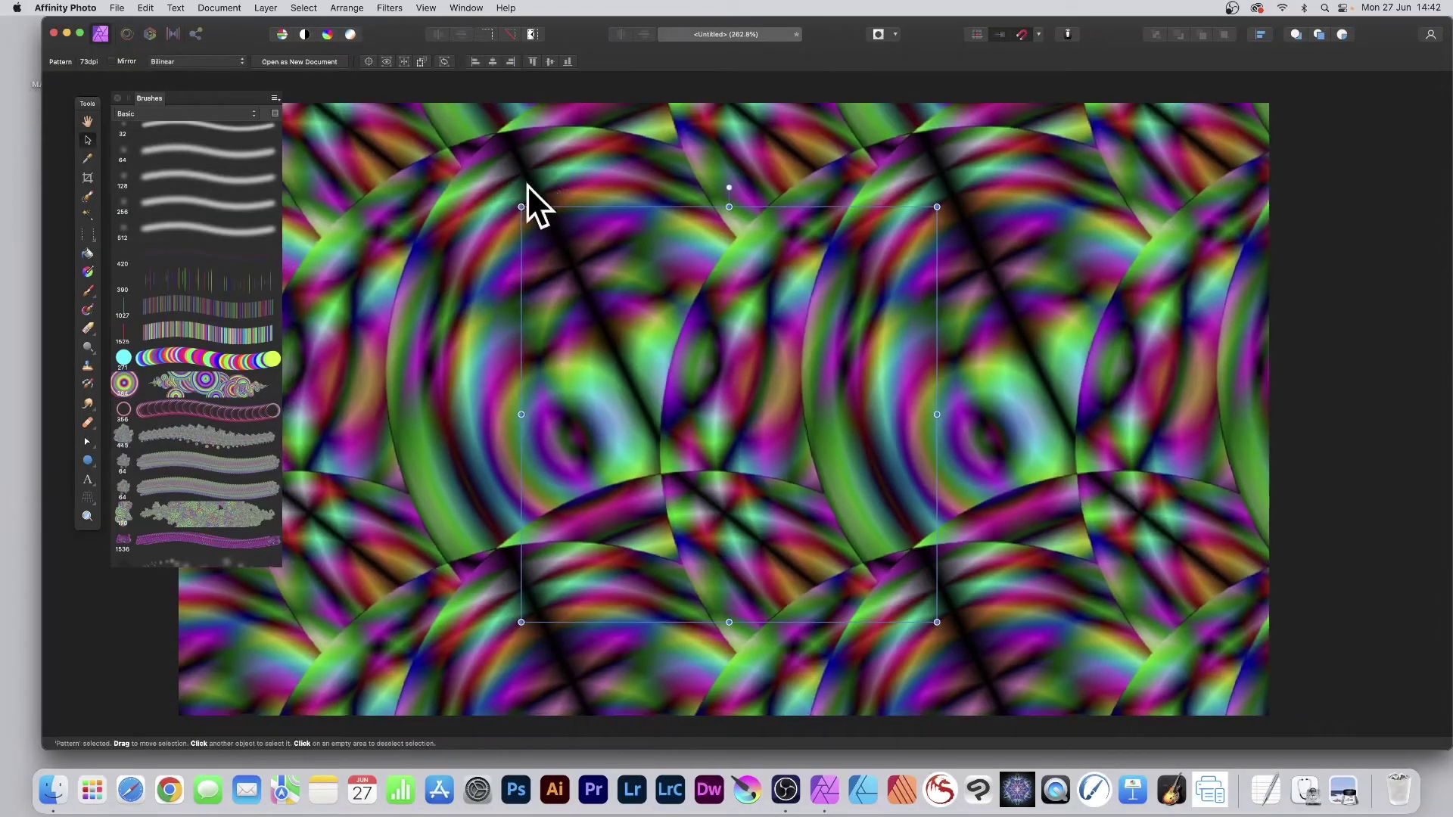
drag(726, 188, 889, 235)
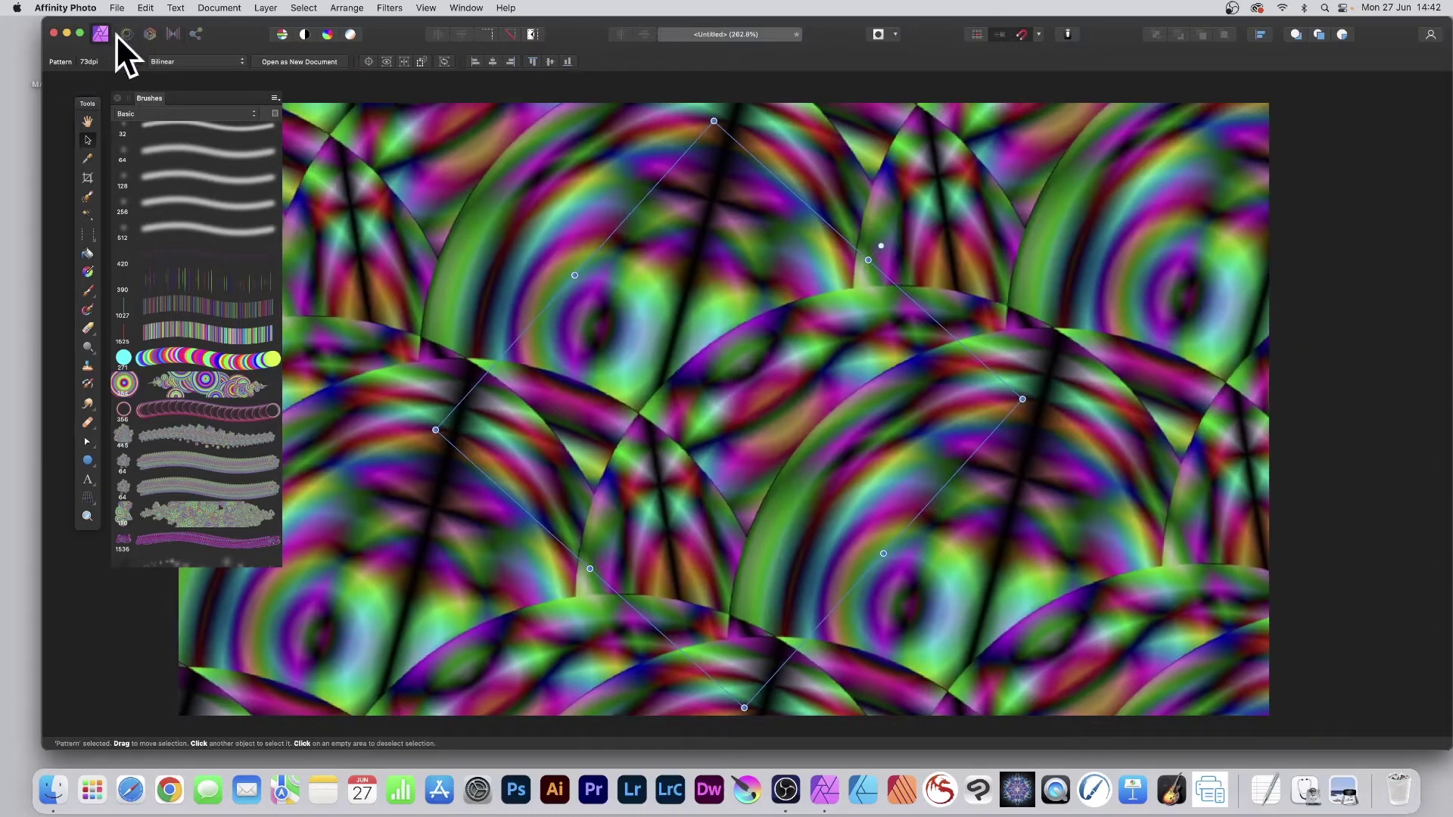
Step: Paint over the rotated pattern in Difference mode, undo the long first stroke and replace it with a short one
click(84, 292)
click(138, 296)
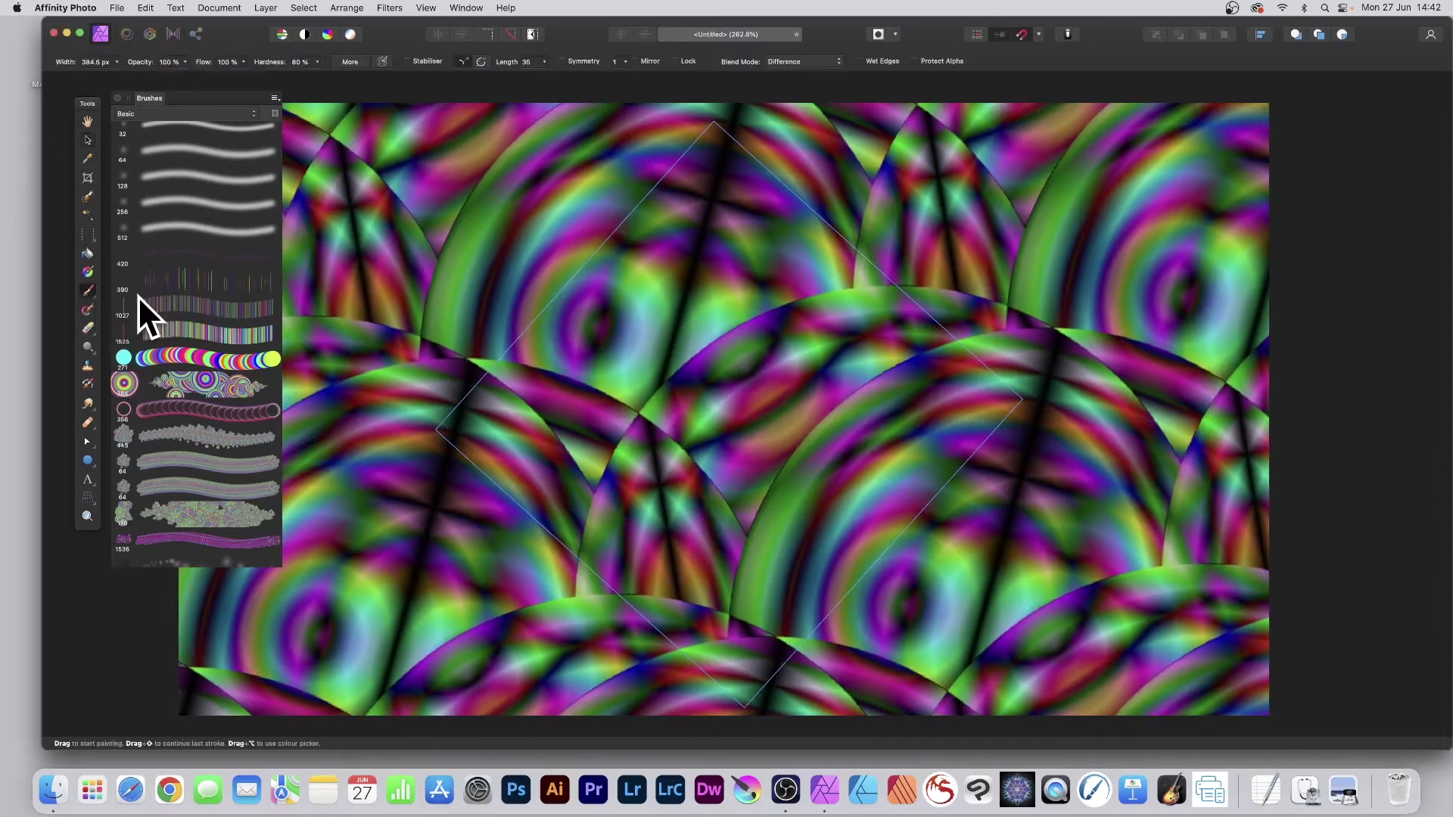
mouse_move(445, 292)
mouse_down()
mouse_move(506, 225)
mouse_move(575, 328)
mouse_move(520, 328)
mouse_move(525, 201)
mouse_move(594, 267)
mouse_move(810, 361)
mouse_up()
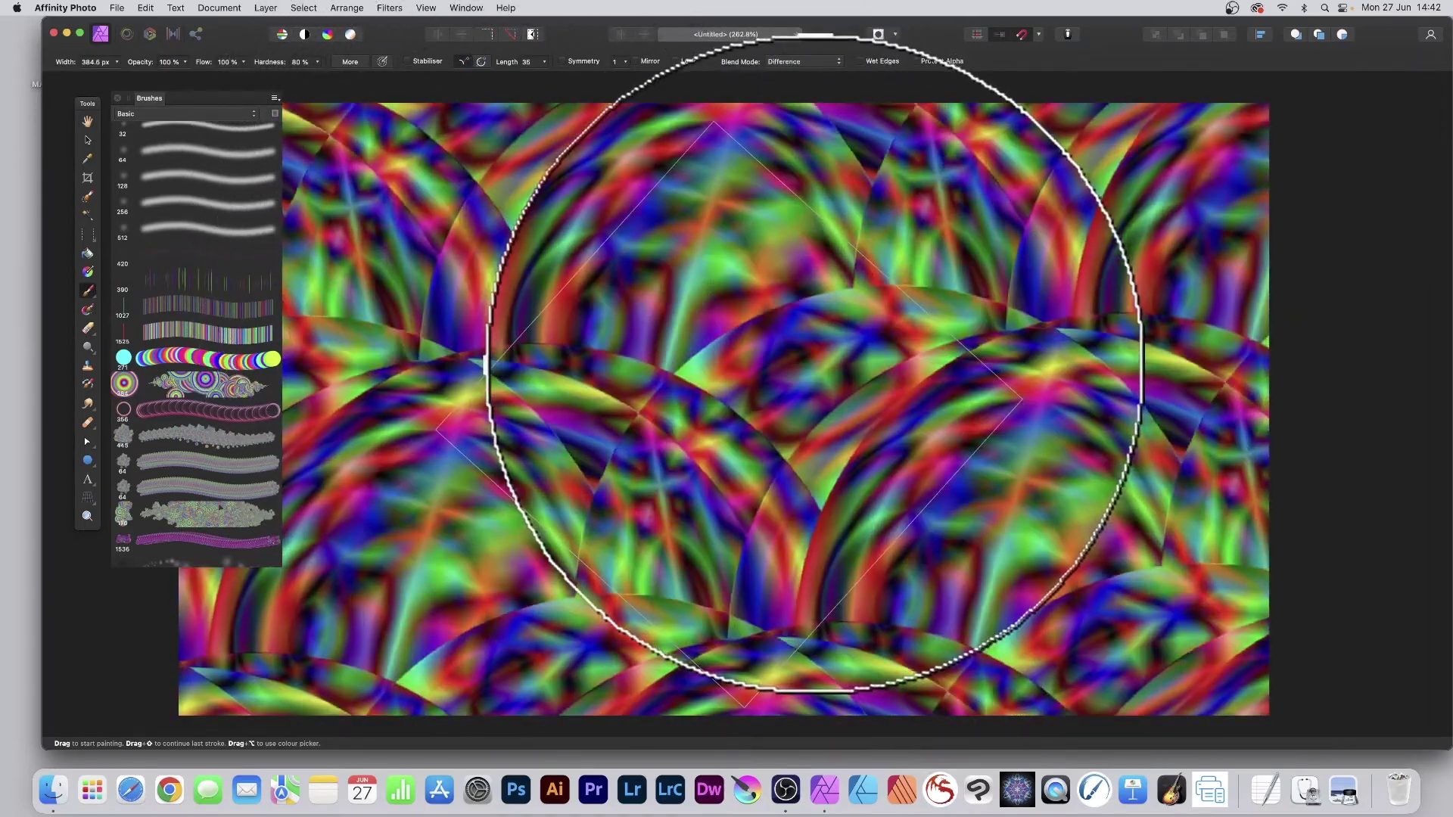
key(super+z)
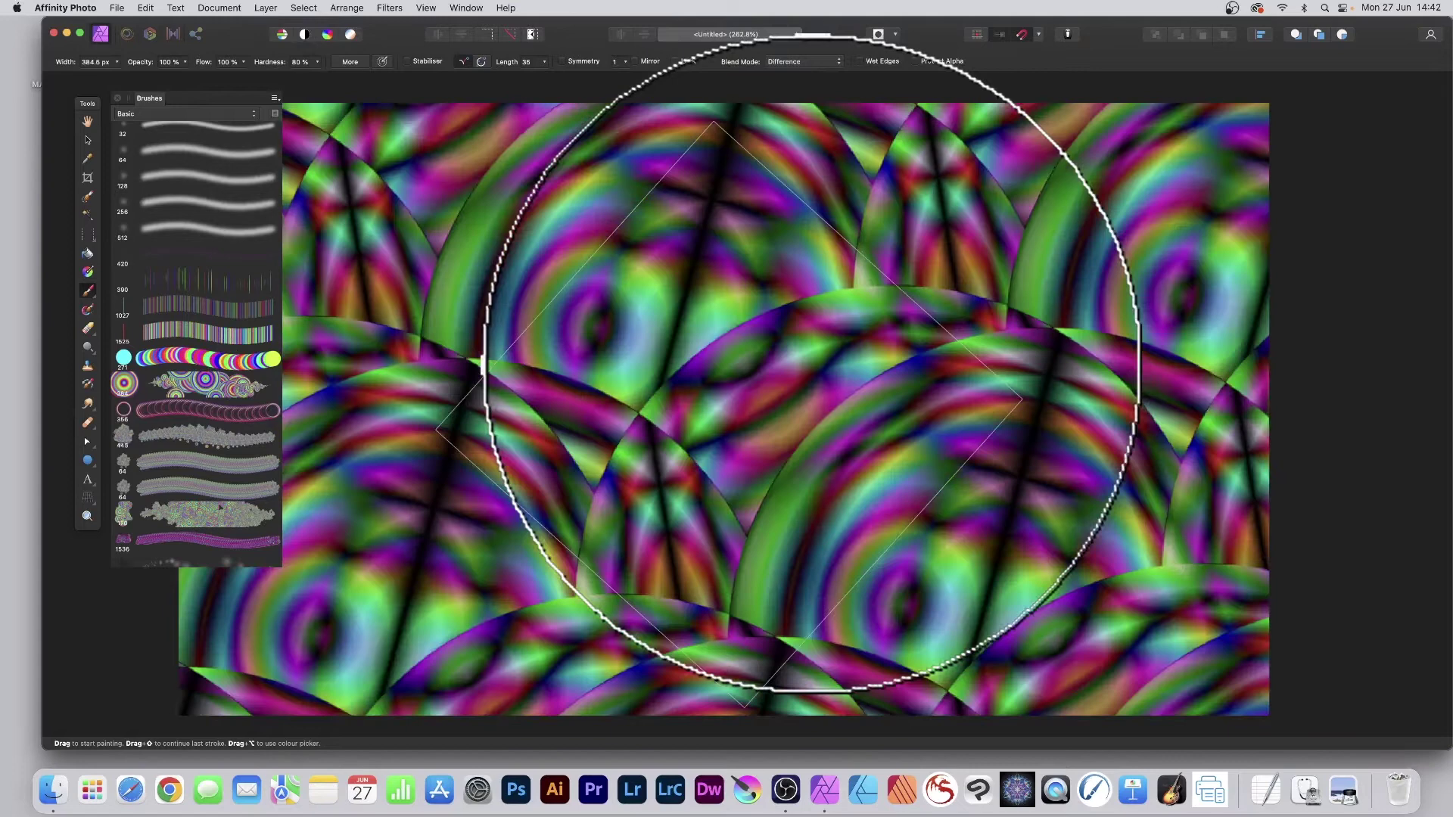
mouse_move(811, 363)
mouse_down()
mouse_move(836, 376)
mouse_move(761, 373)
mouse_move(817, 390)
mouse_up()
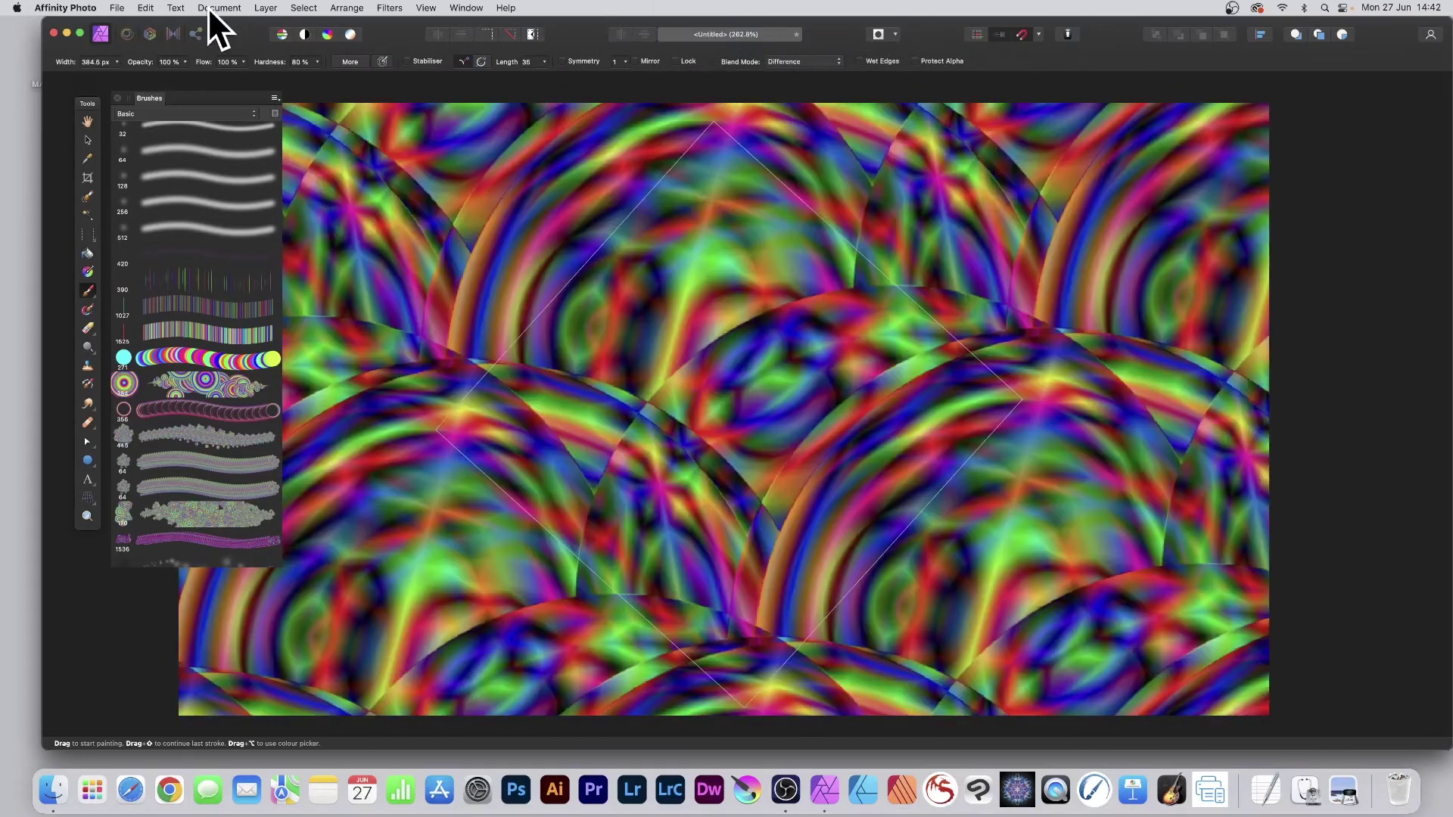
Step: Change the brush's blend mode to Lighten and paint a short vertical stroke near the pattern's upper left
click(814, 62)
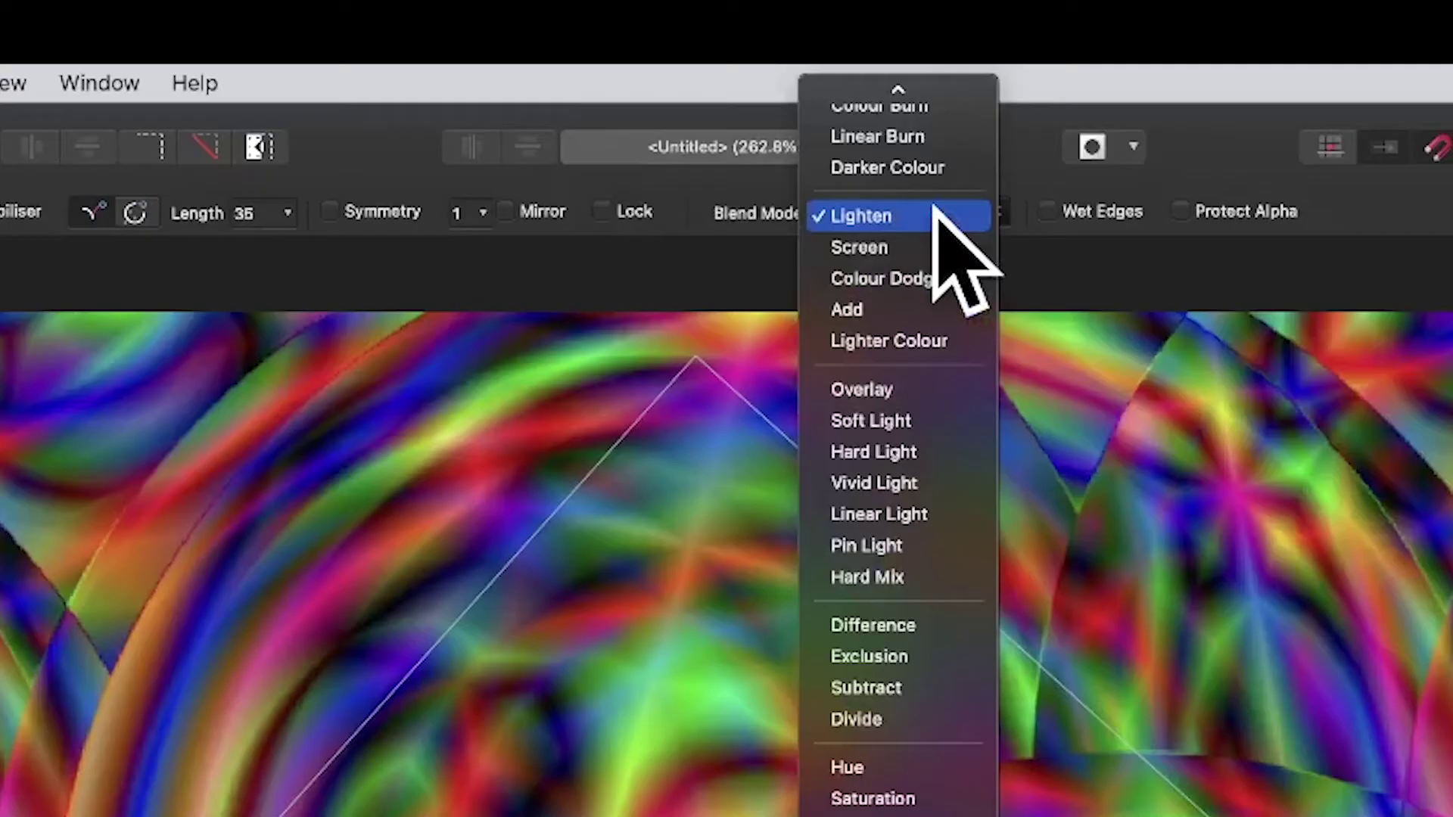
click(892, 219)
mouse_move(557, 170)
mouse_down()
mouse_move(590, 371)
mouse_move(621, 379)
mouse_move(569, 294)
mouse_up()
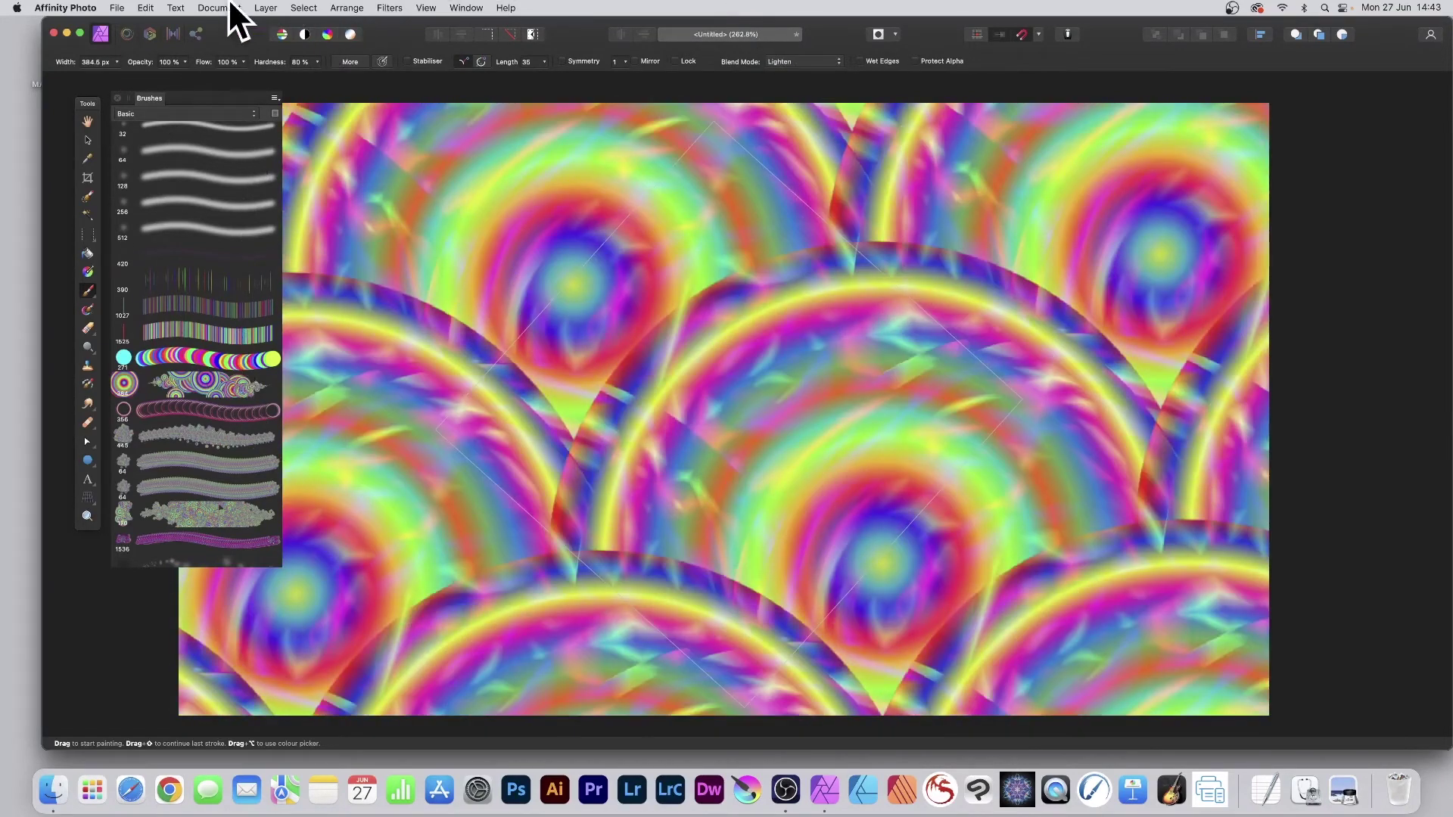
Step: Shrink the pattern tile by its upper corner, then adjust its rotation to change how the circles repeat
click(84, 138)
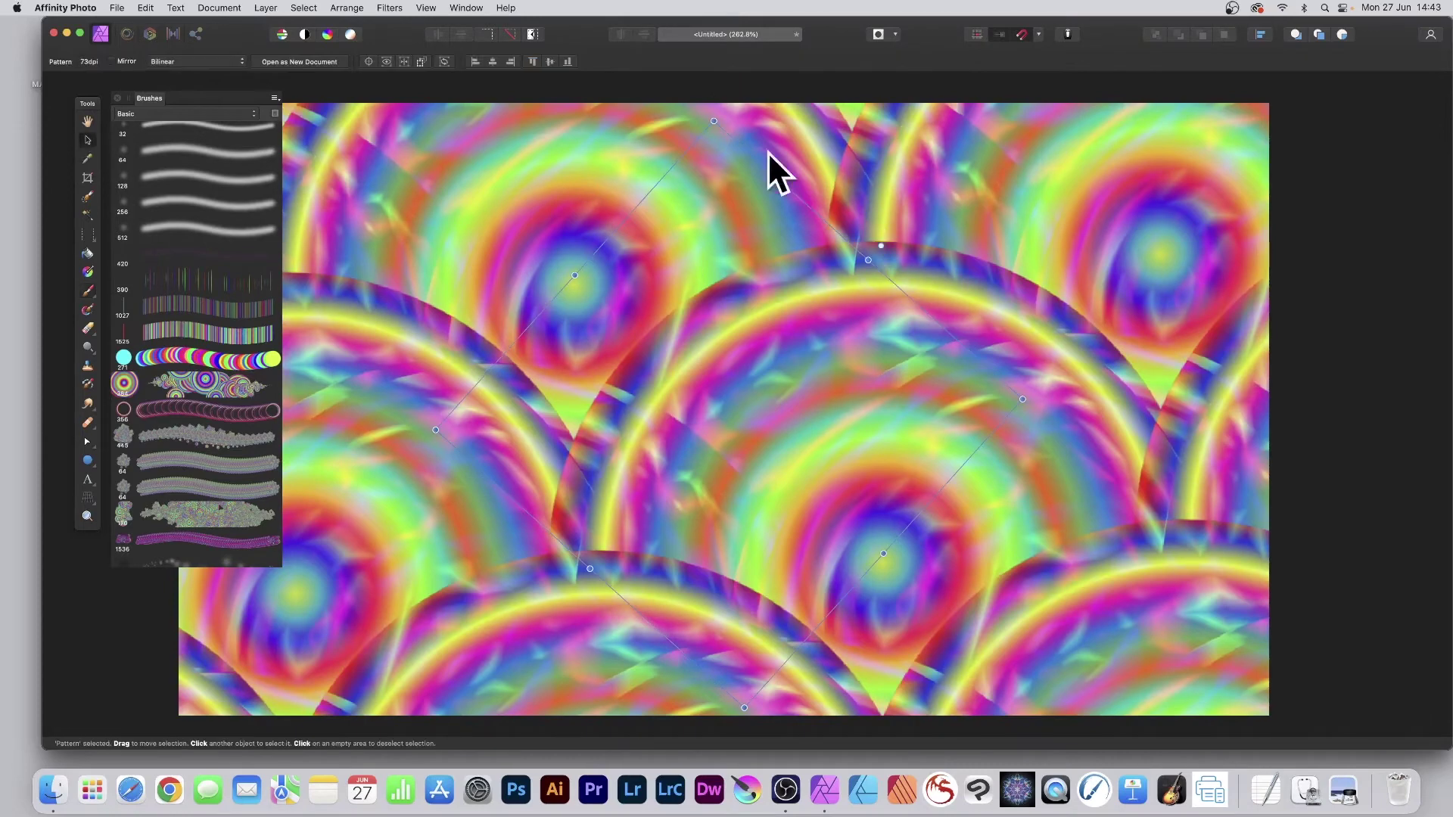
drag(714, 121, 720, 241)
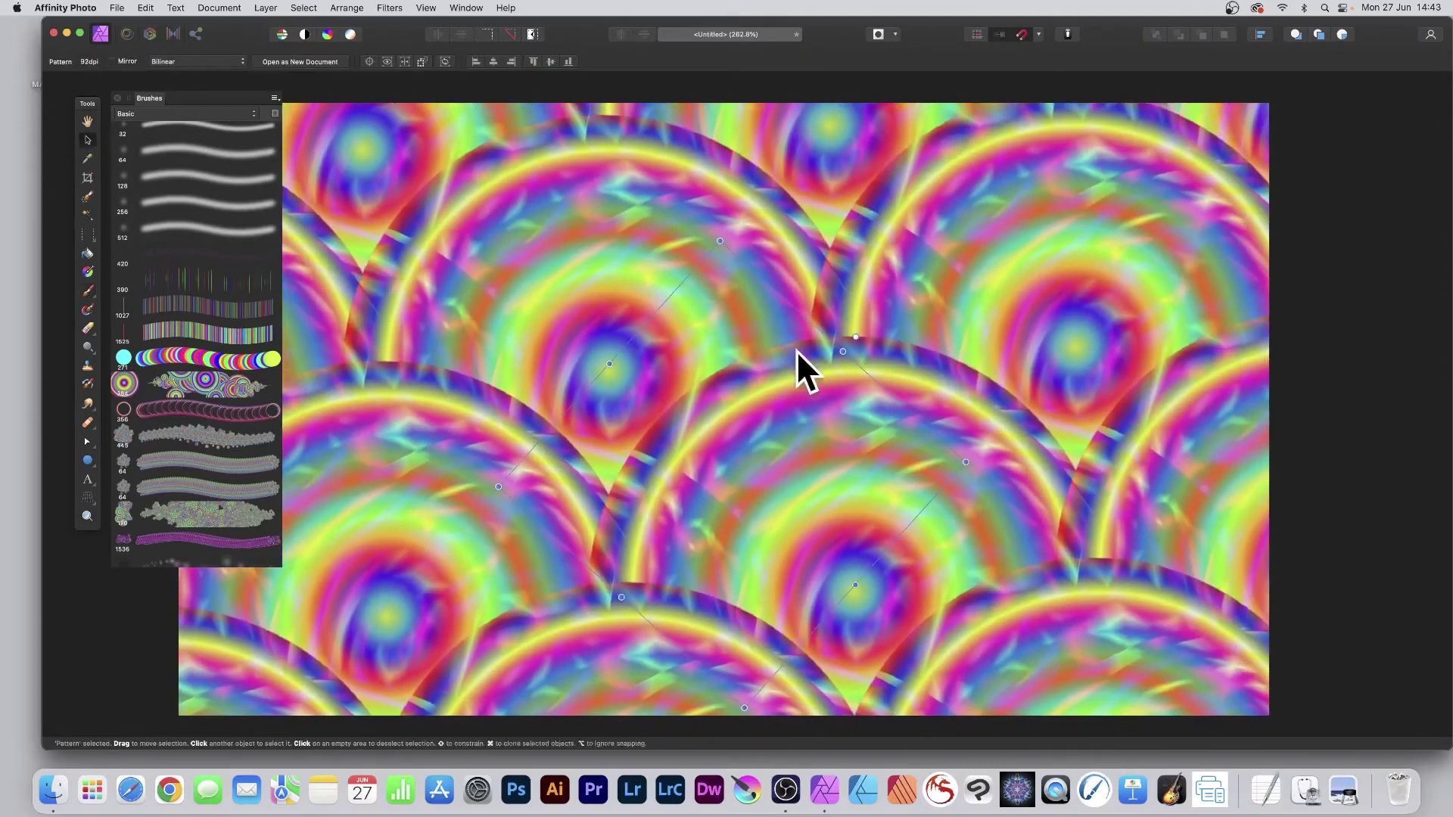
scroll(715, 230, up, 1)
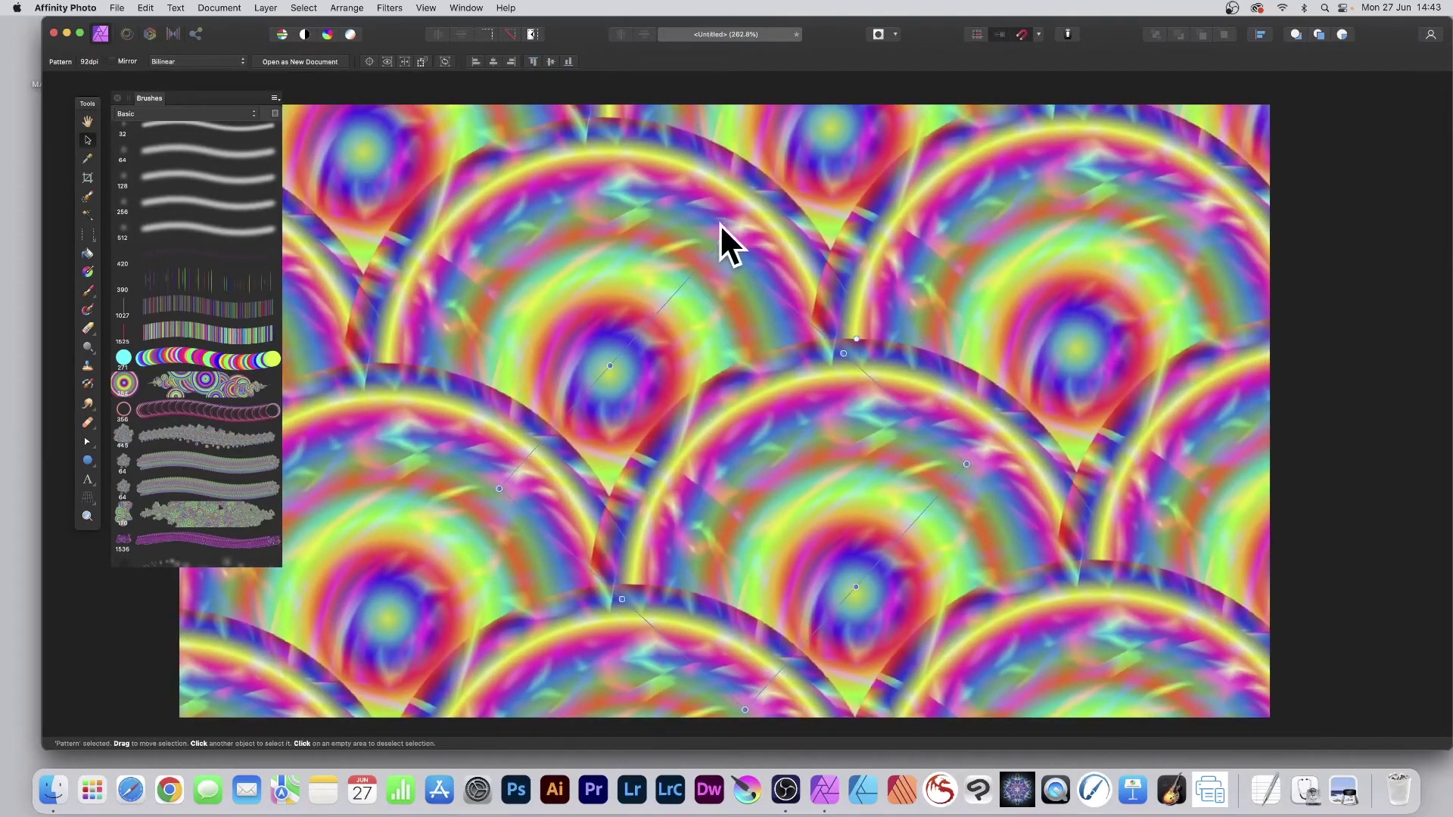
drag(720, 234, 793, 247)
scroll(107, 243, up, 1)
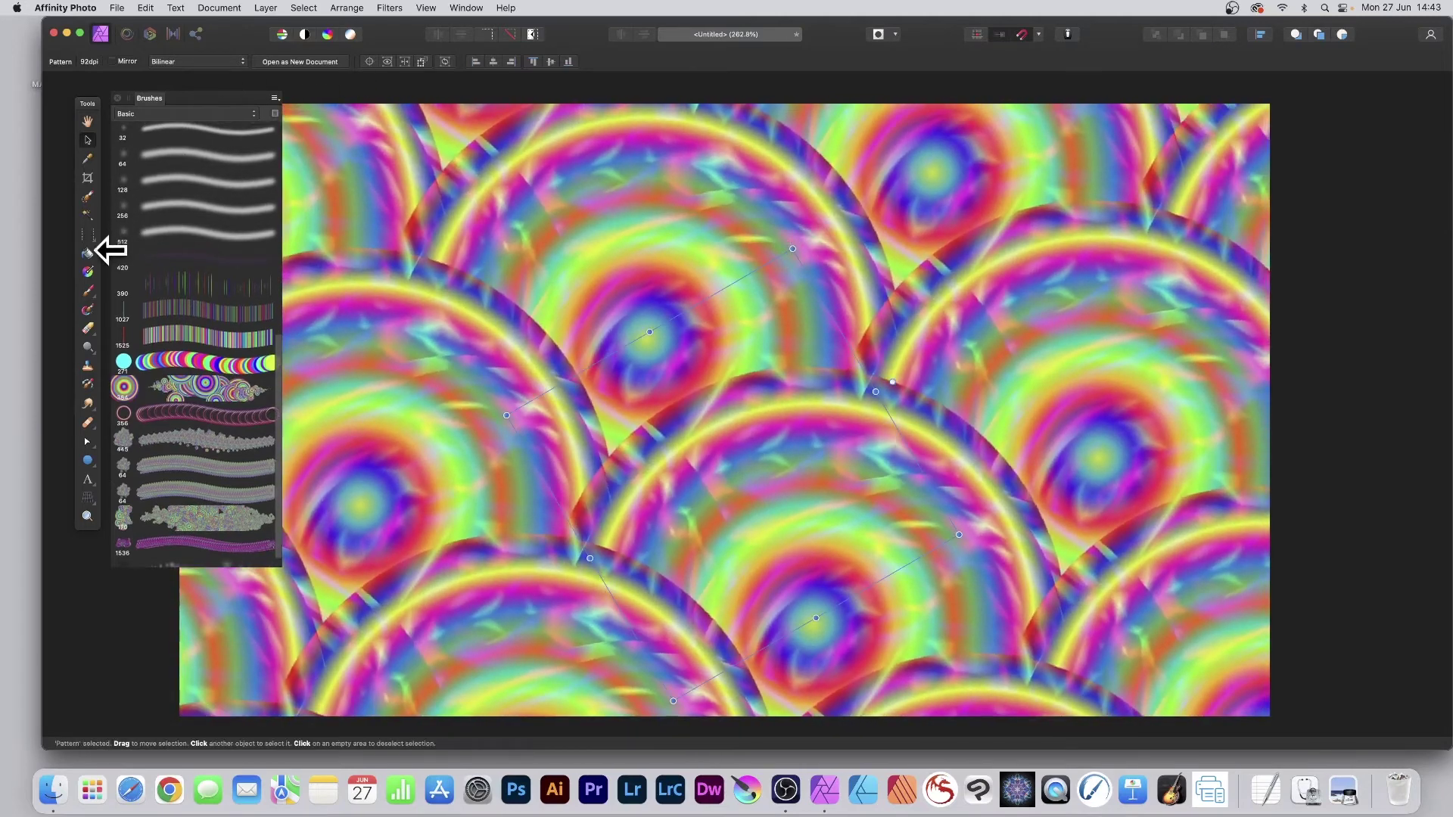
Step: Paint more Lighten strokes over the resized pattern with the concentric-circle brush
click(87, 291)
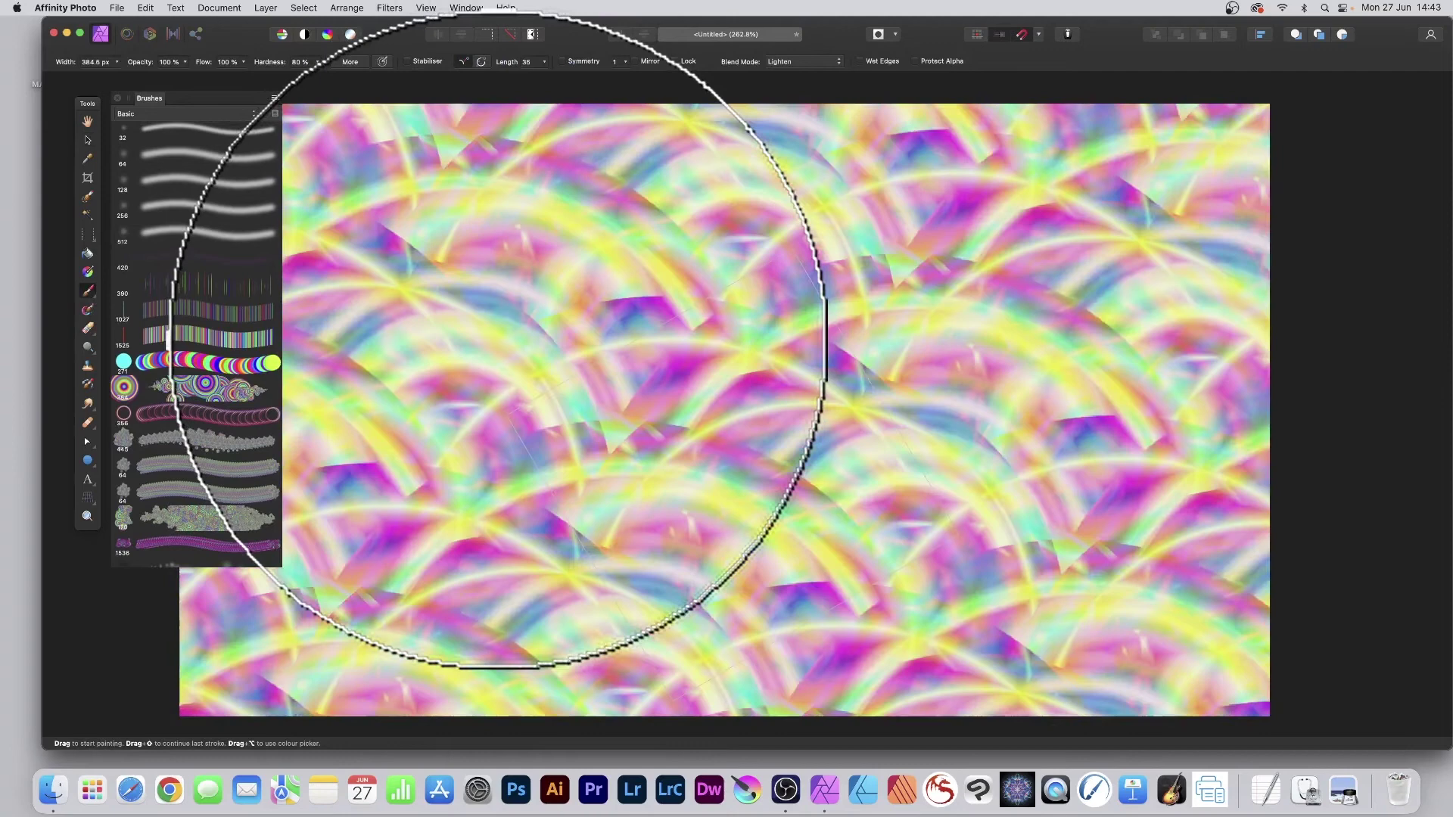
mouse_move(498, 340)
mouse_down()
mouse_move(405, 273)
mouse_move(330, 162)
mouse_up()
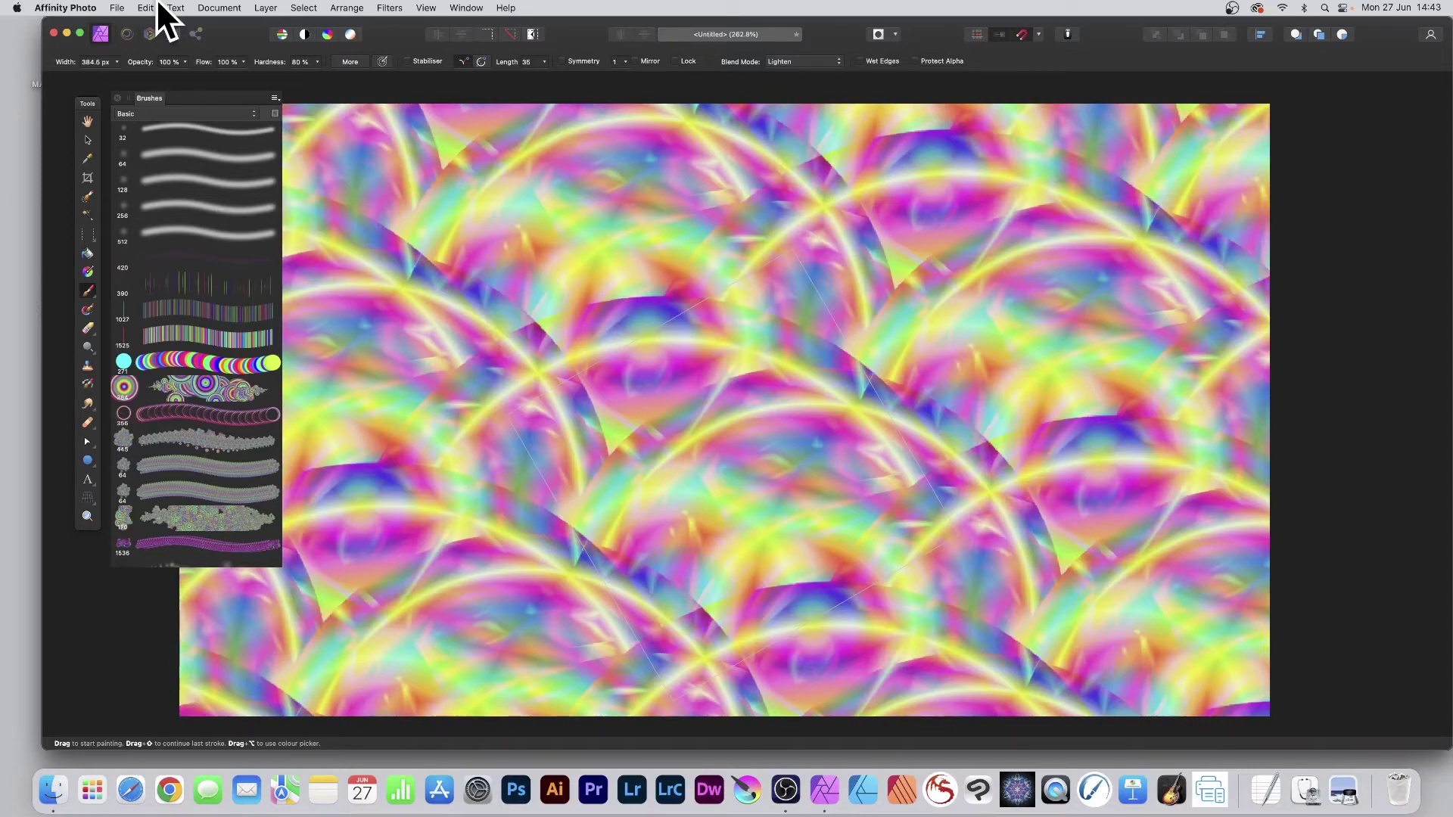
Step: Convert the painted pattern layer into a regular pixel layer
key(v)
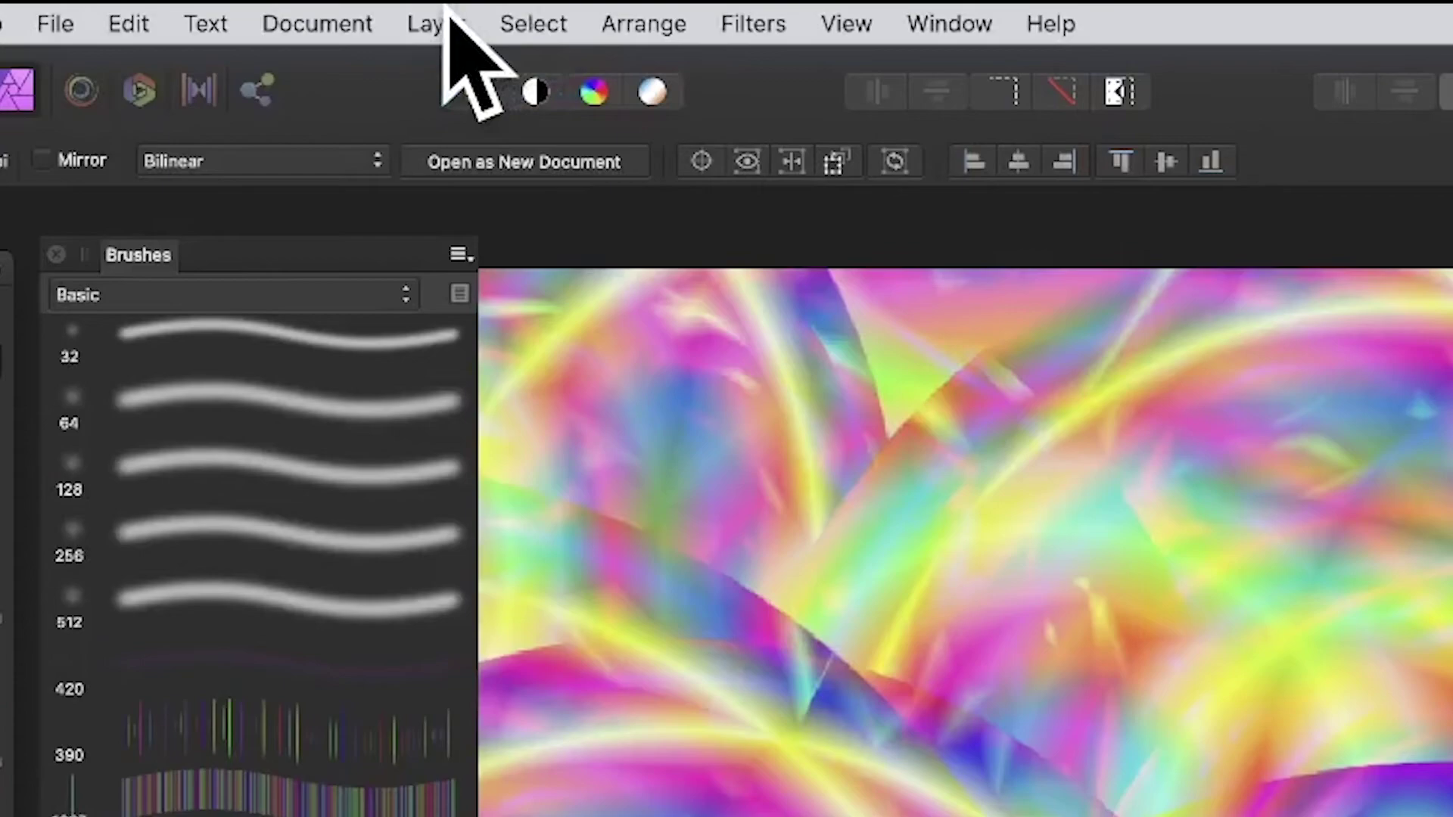
click(448, 16)
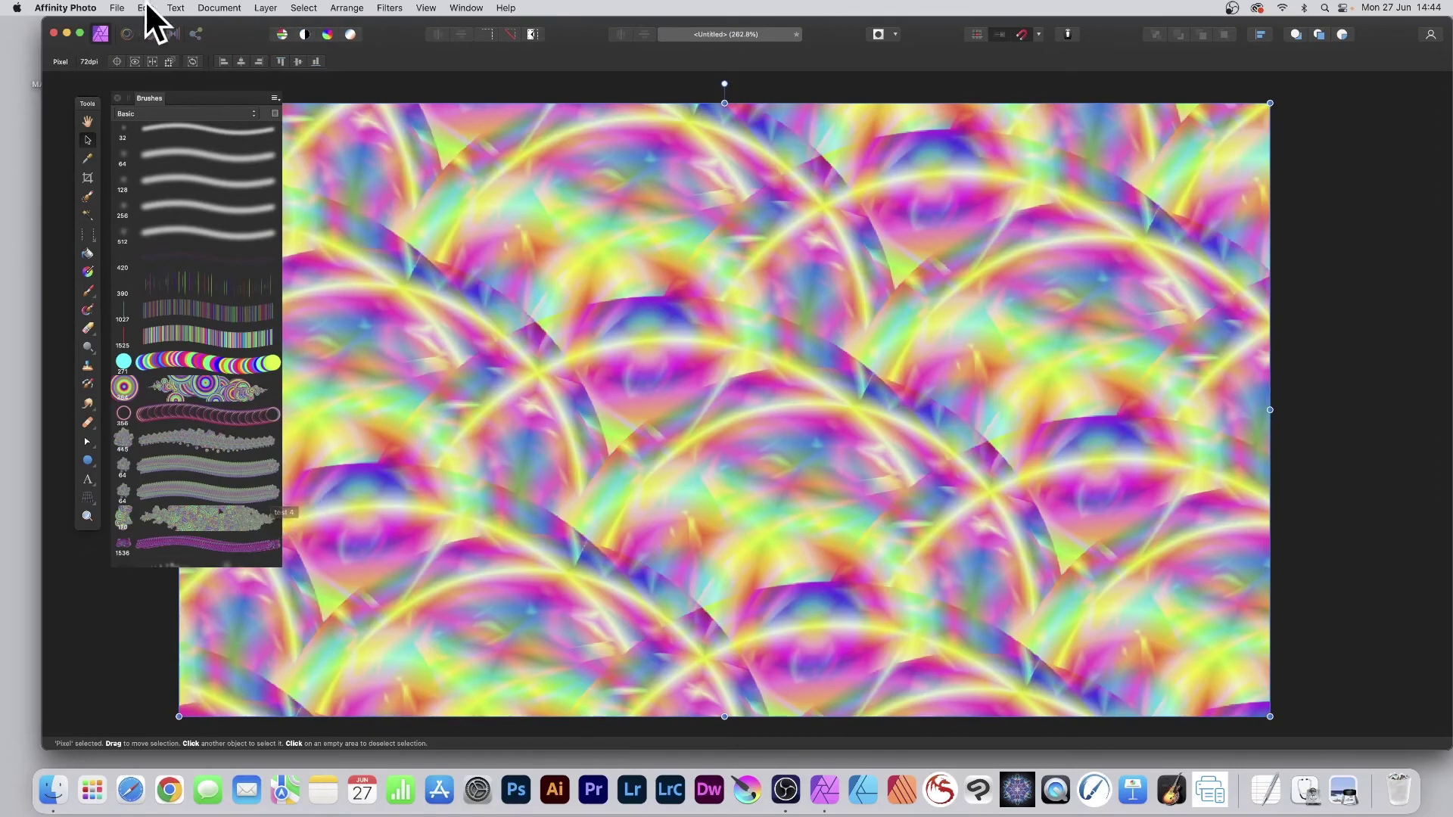
Step: Open the file commands for the document
click(122, 6)
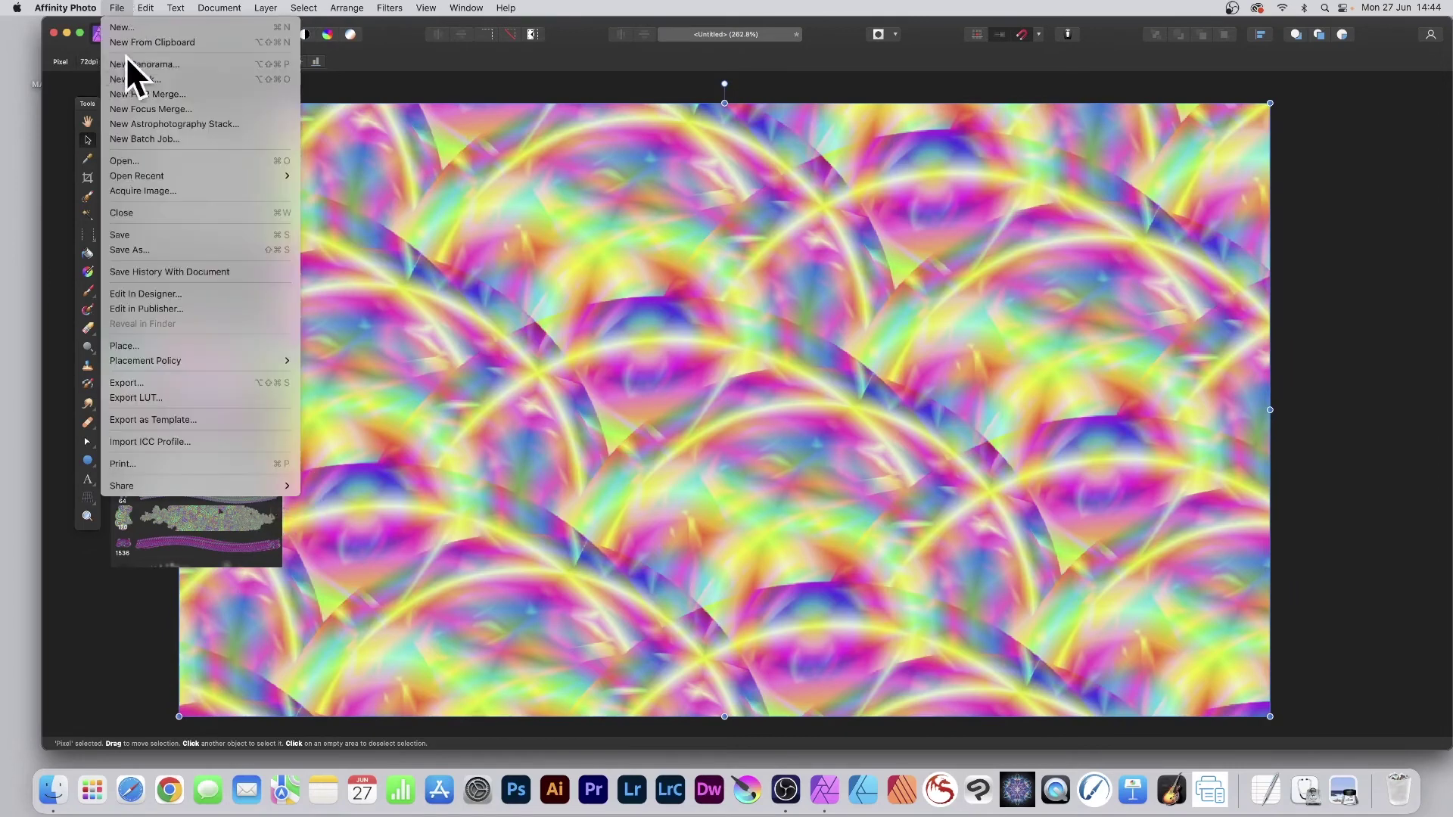